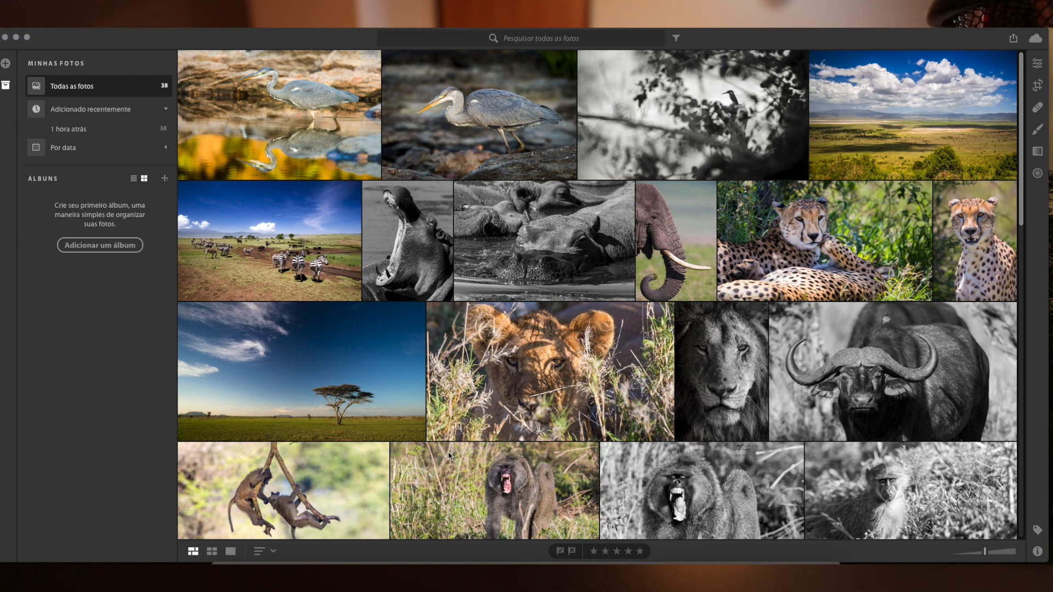
left_click(5, 63)
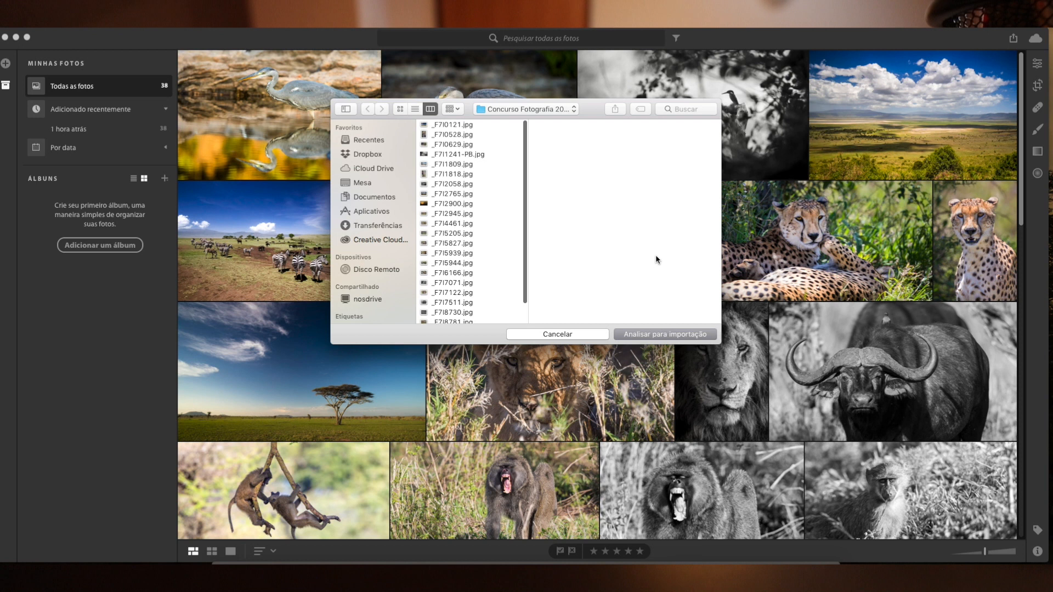
left_click(582, 335)
left_click(110, 113)
left_click(110, 112)
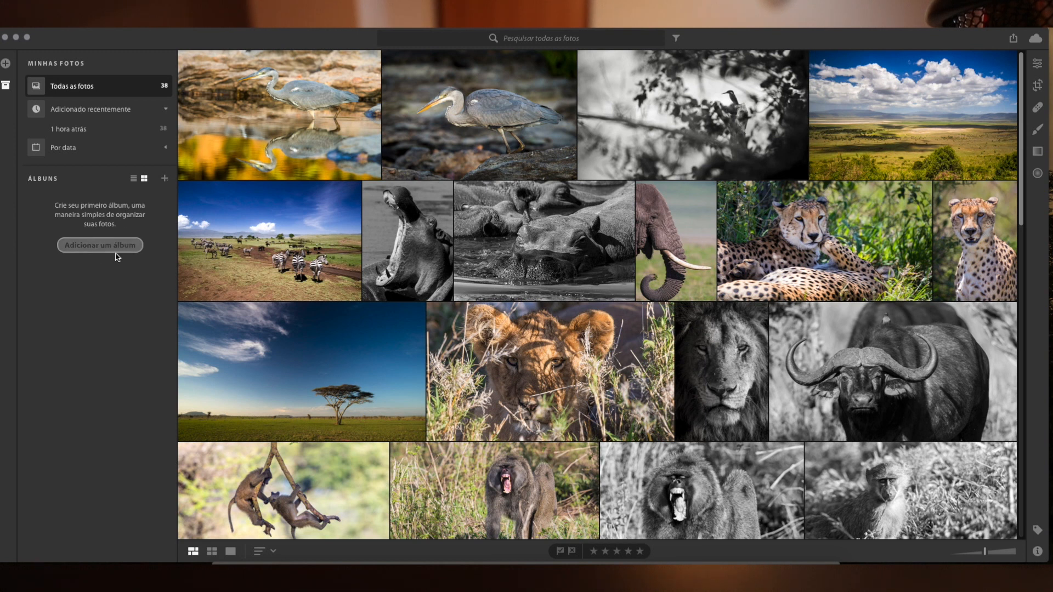
left_click(126, 21)
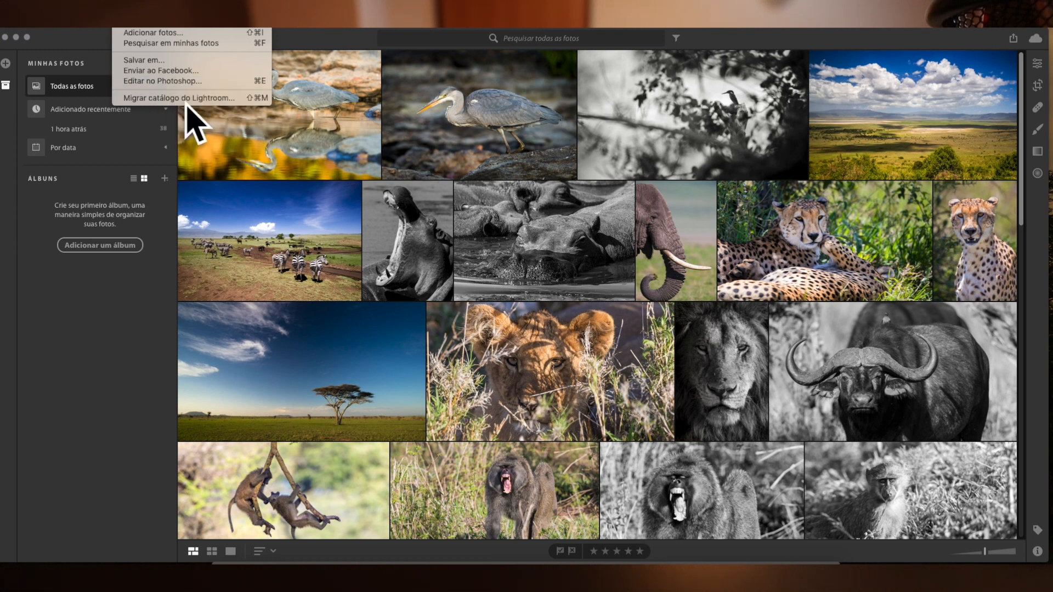
mouse_move(165, 21)
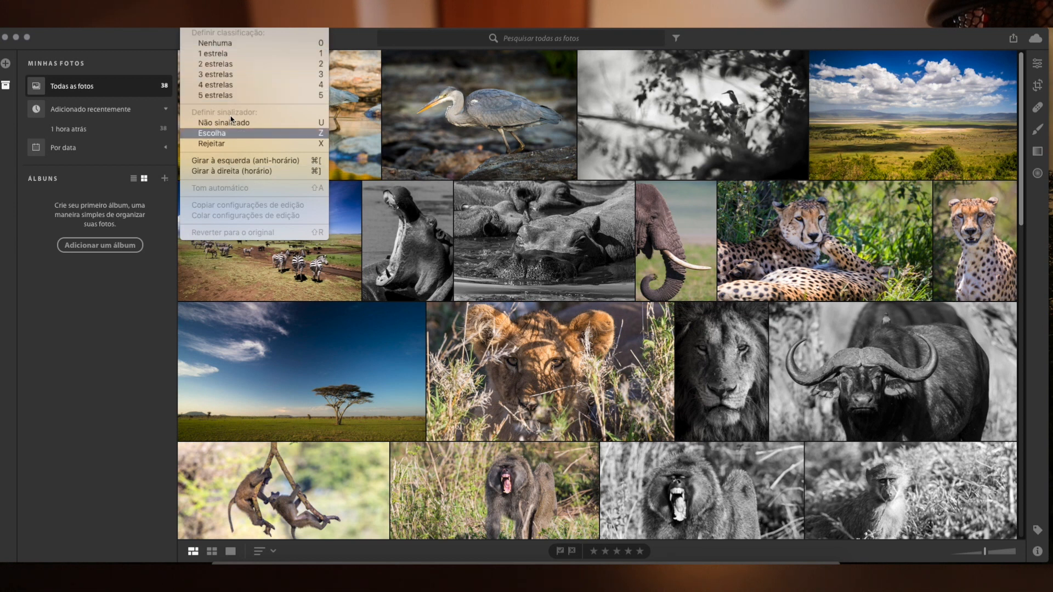
mouse_move(264, 21)
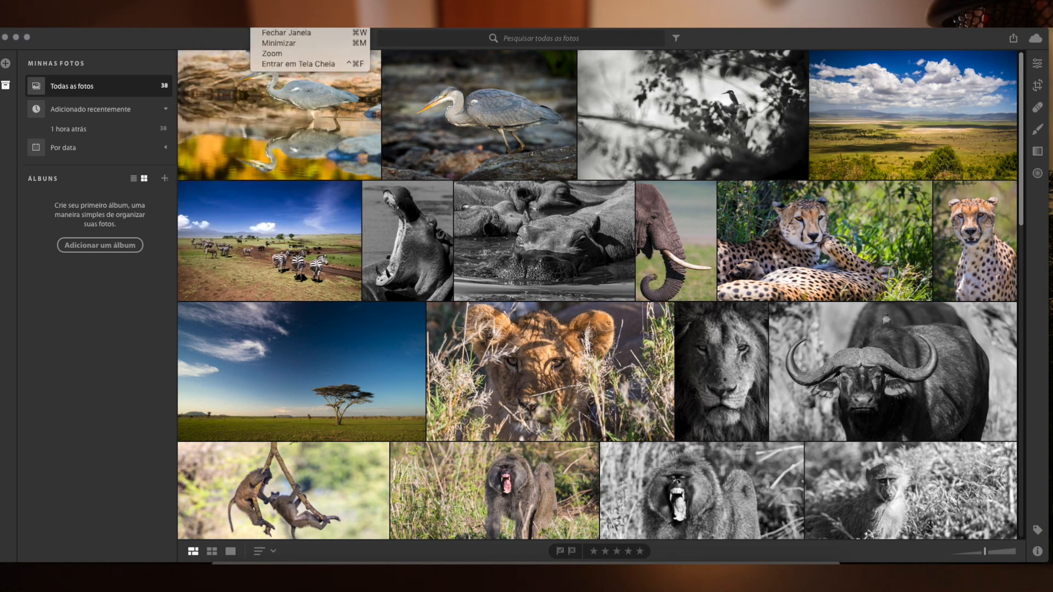
left_click(111, 306)
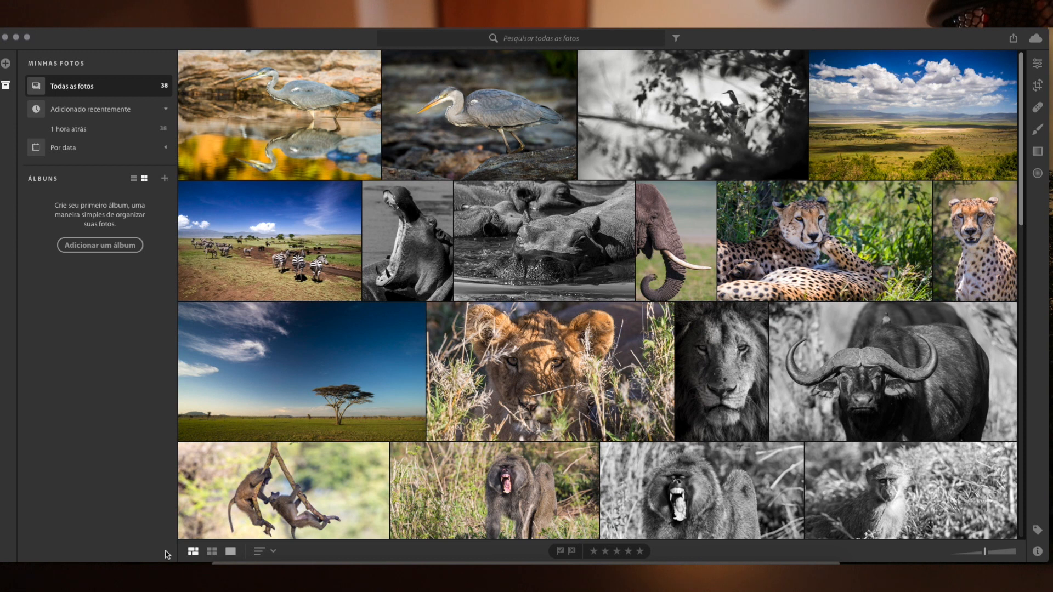
View the photo library in the square grid, and view a single photo in detail view.
left_click(209, 555)
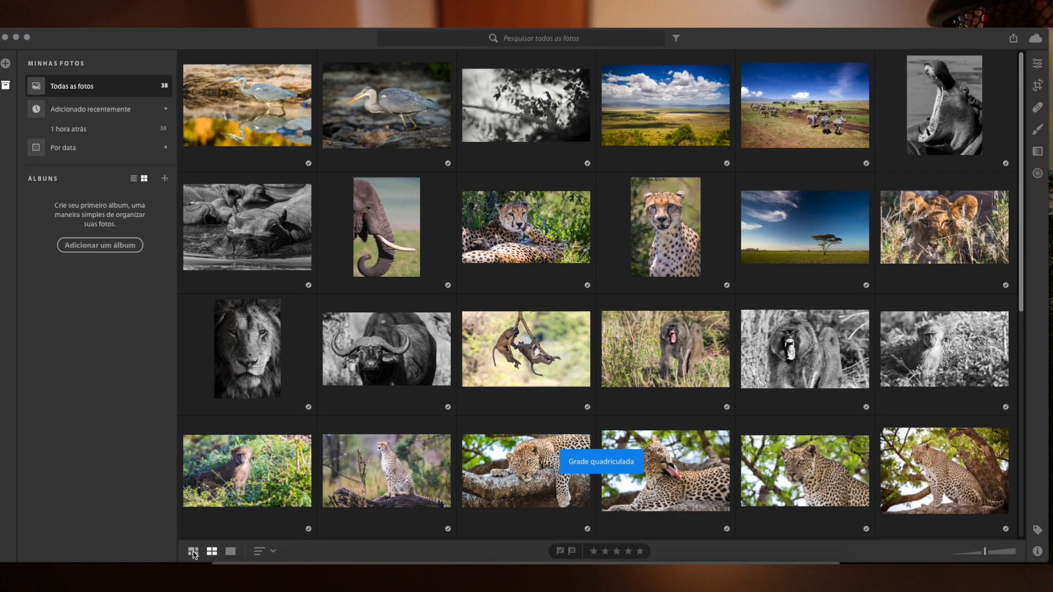
scroll(578, 187, "down", 10)
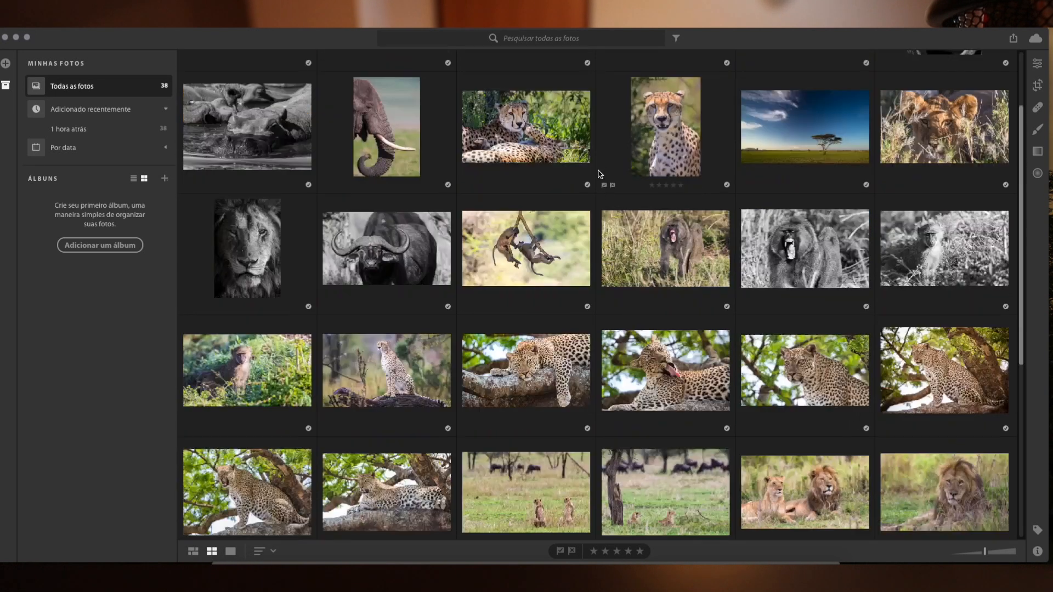
scroll(581, 217, "up", 10)
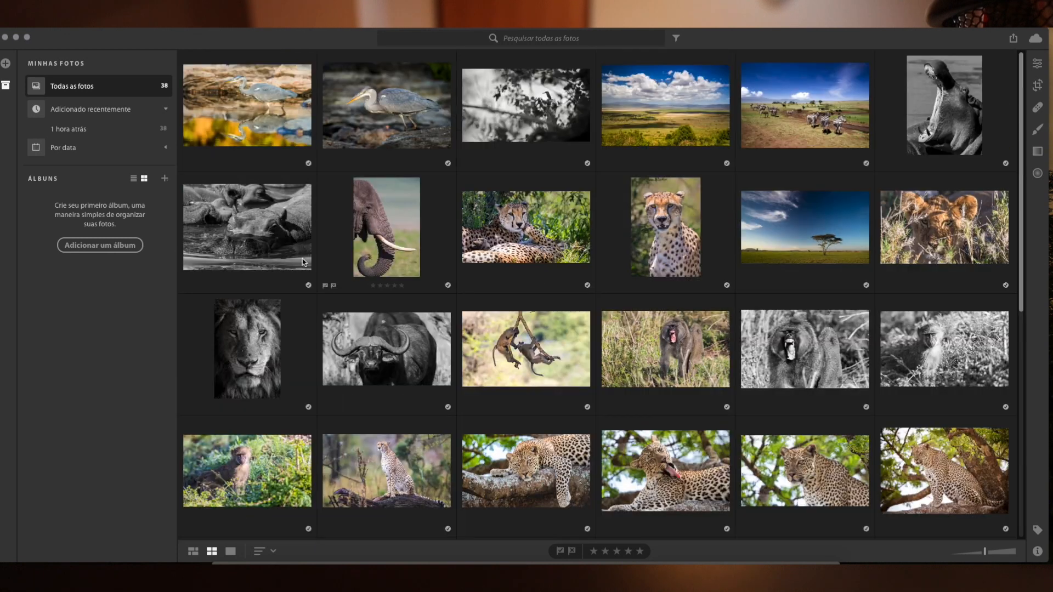
left_click(230, 553)
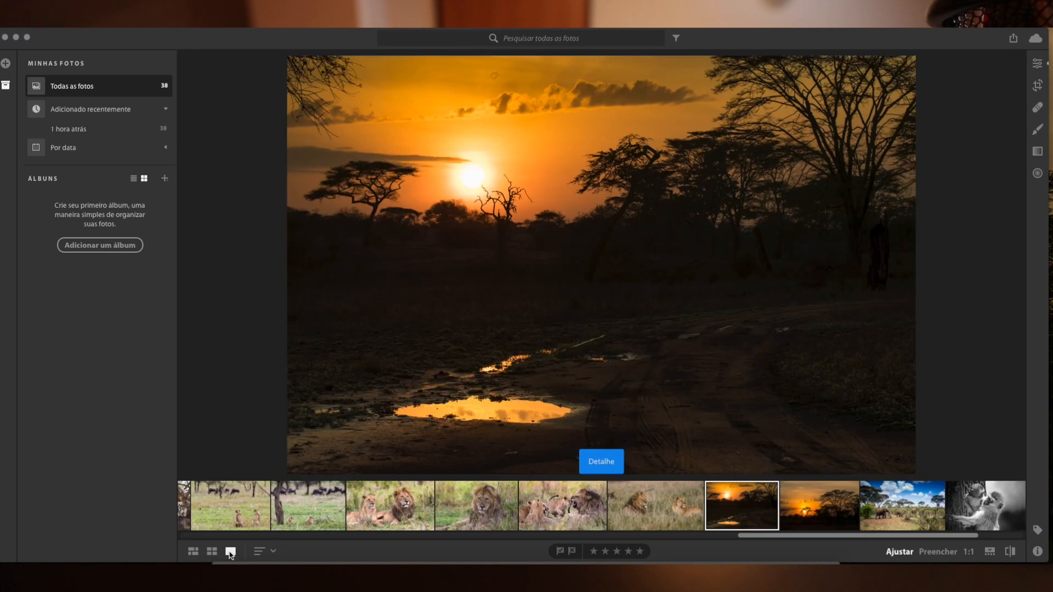
Show the library as a photo grid and reduce its thumbnail size.
left_click(192, 551)
scroll(614, 264, "up", 15)
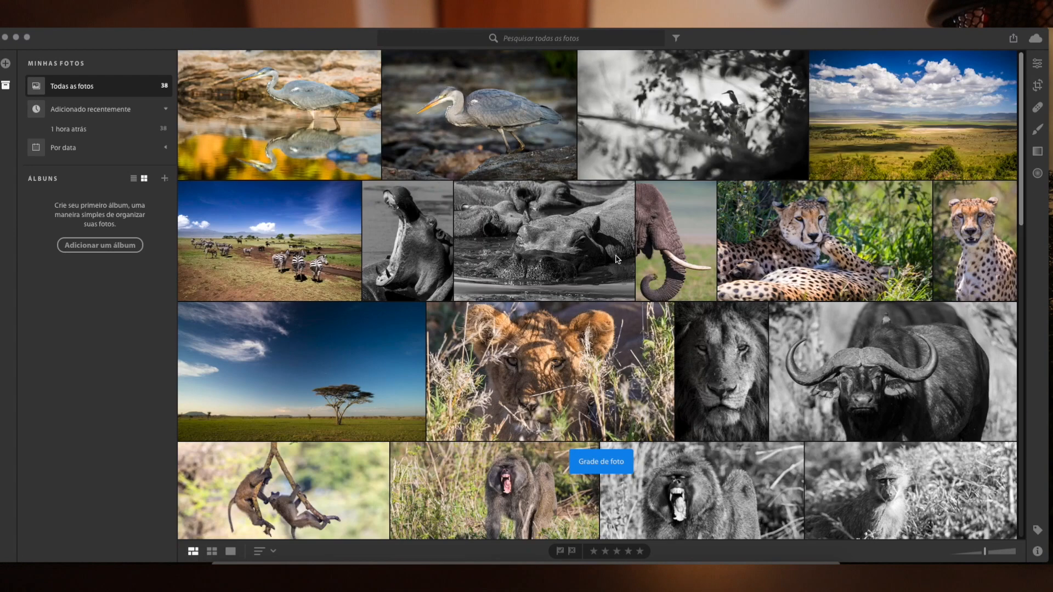
scroll(619, 213, "down", 10)
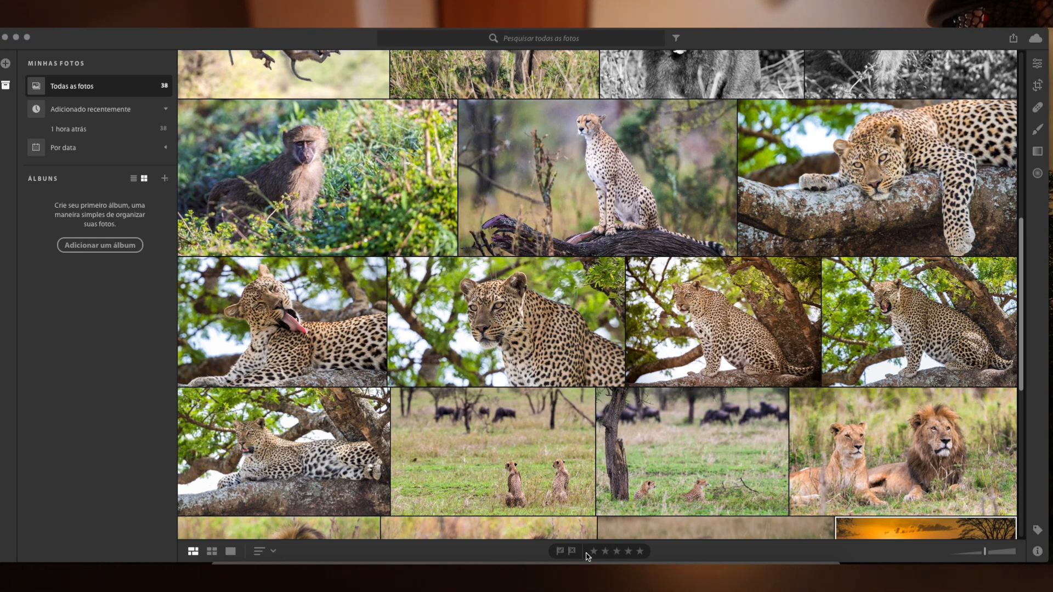
left_click_drag(985, 554, 964, 555)
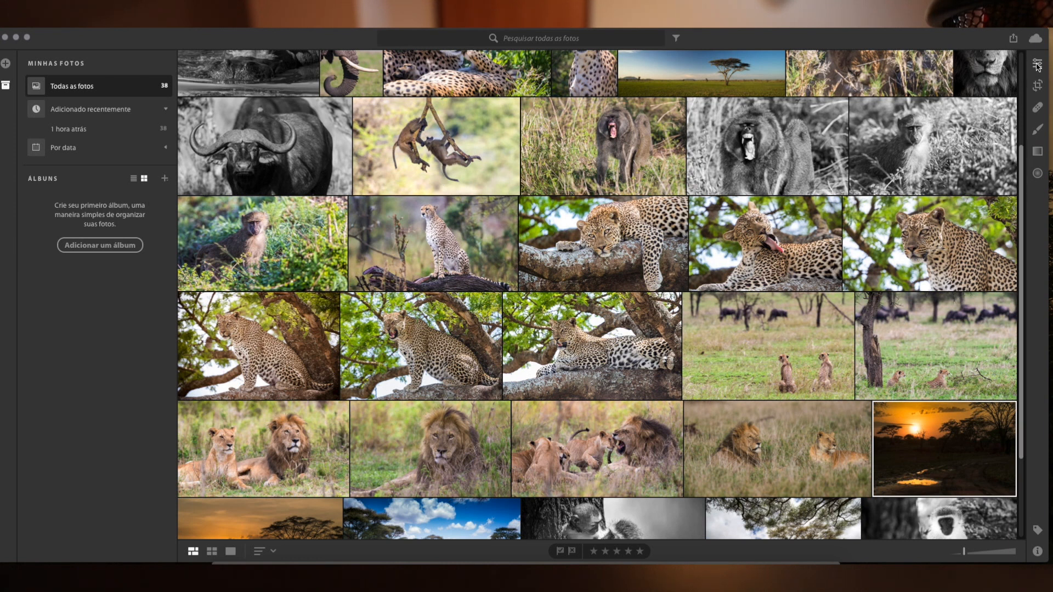
Open the selected sunset photo for editing and set exposure to +0.18, contrast to -1, highlights to -4 and shadows to +3.
left_click(1037, 65)
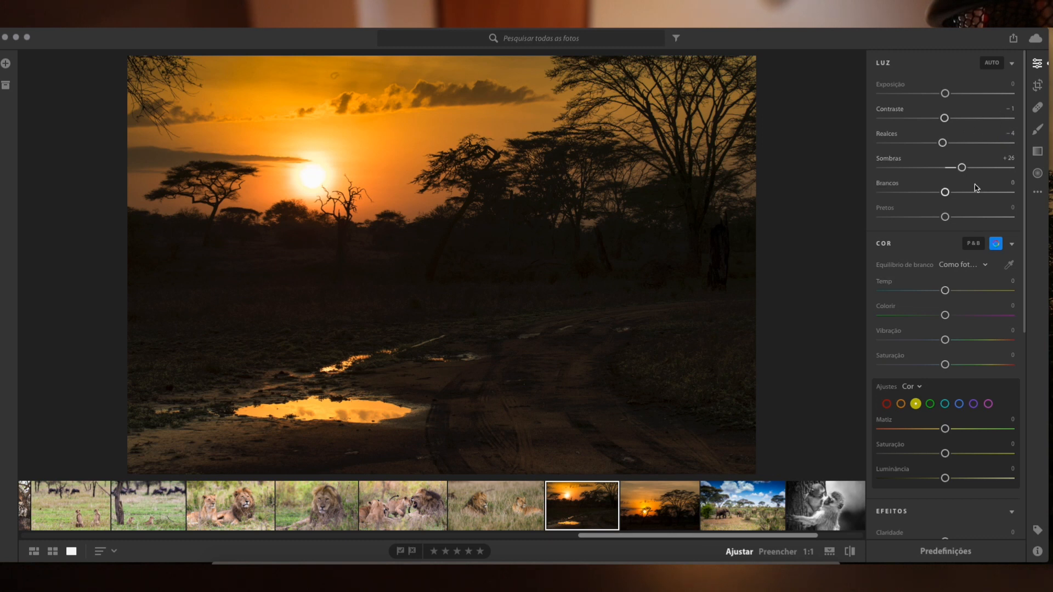
left_click_drag(942, 167, 948, 168)
scroll(941, 337, "down", 5)
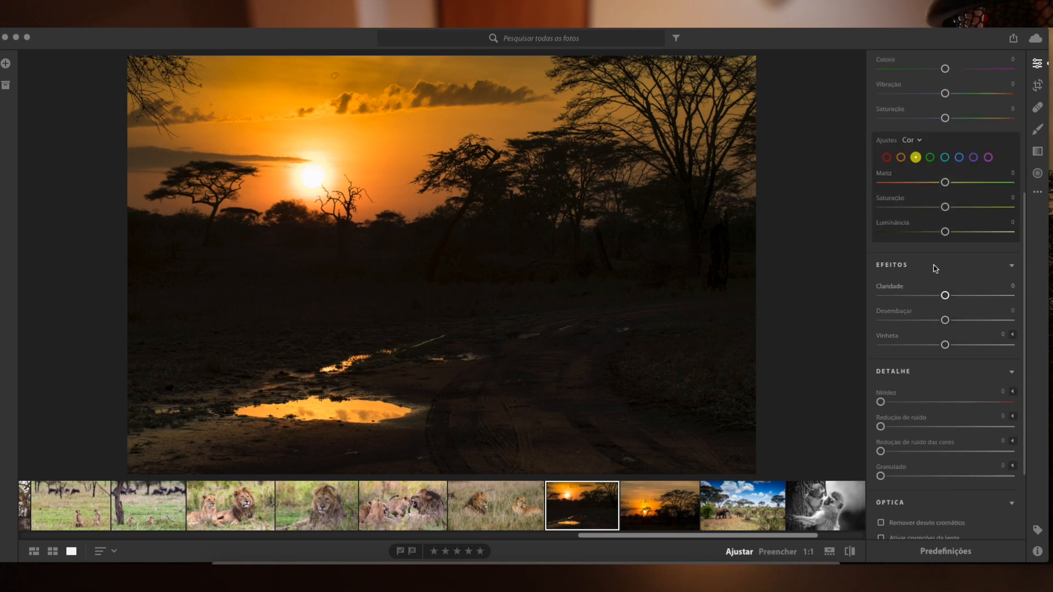
scroll(972, 371, "down", 1)
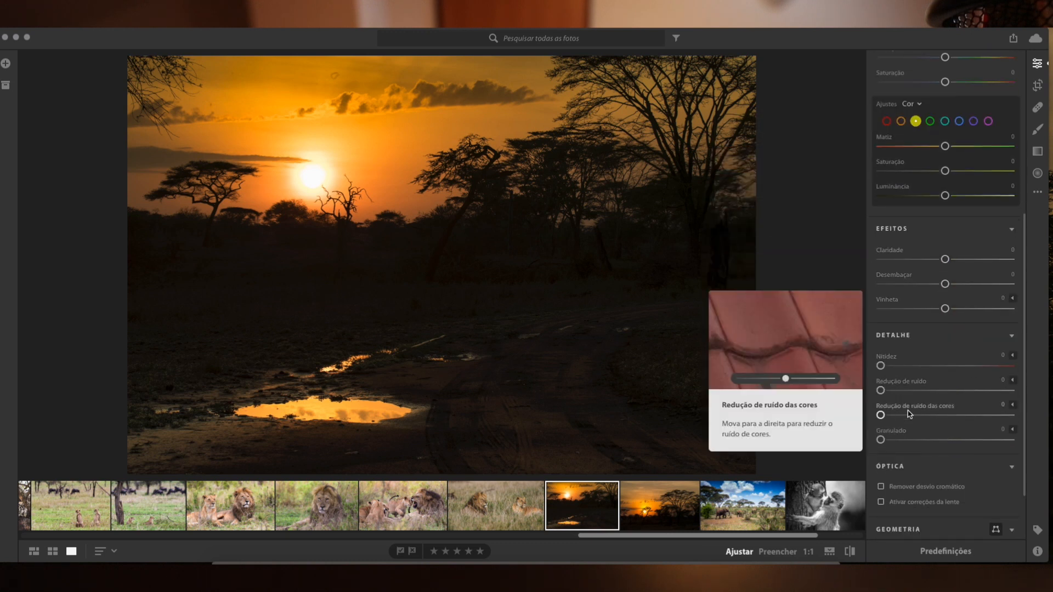
scroll(932, 428, "down", 2)
scroll(920, 463, "up", 8)
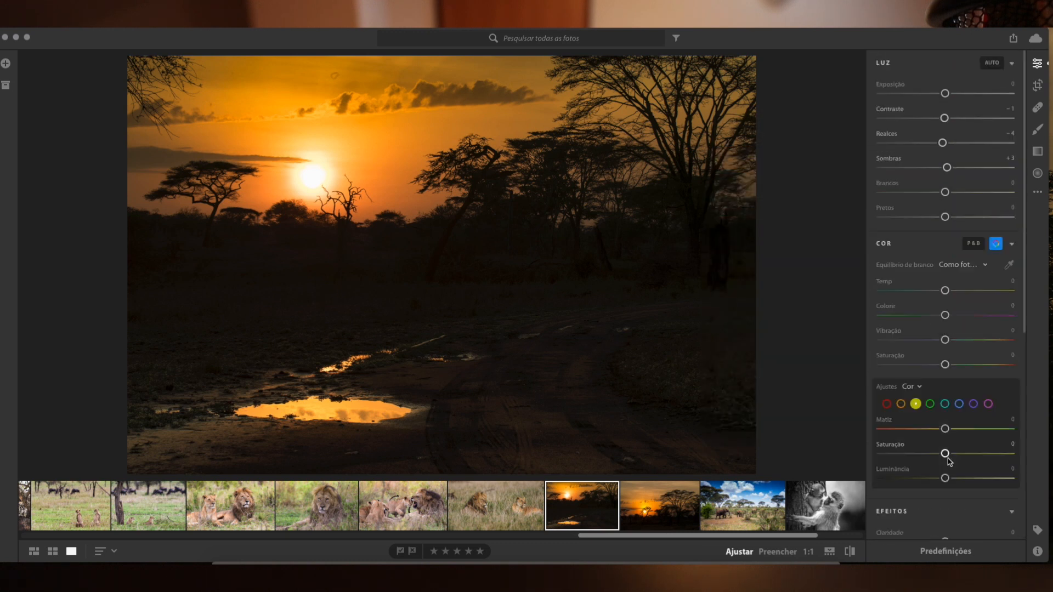
left_click_drag(945, 93, 947, 94)
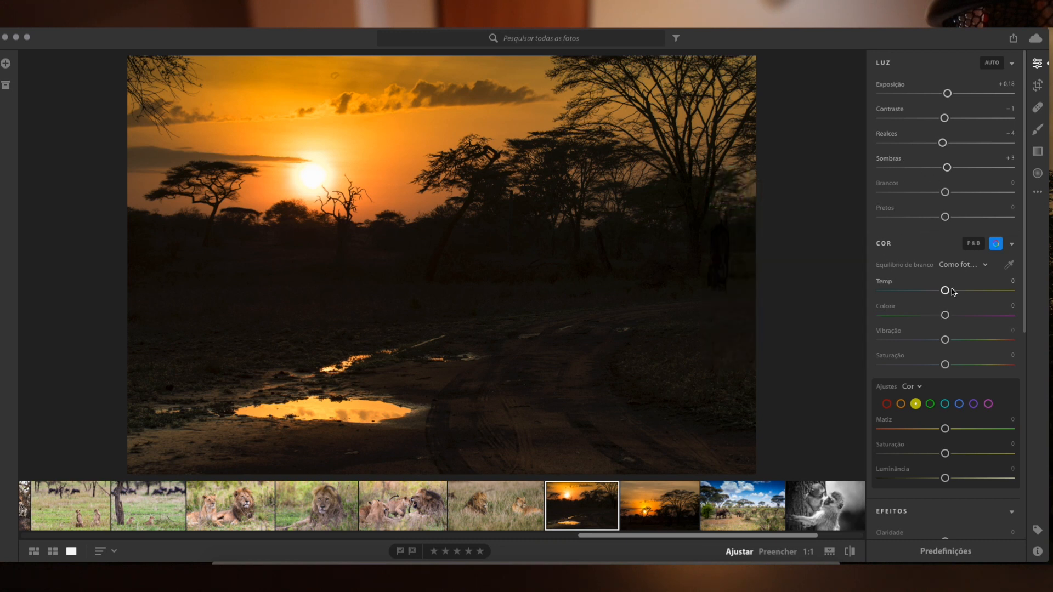
Review the white balance and colour adjustment options, stepping through the individual colour ranges and ending on red.
left_click(952, 263)
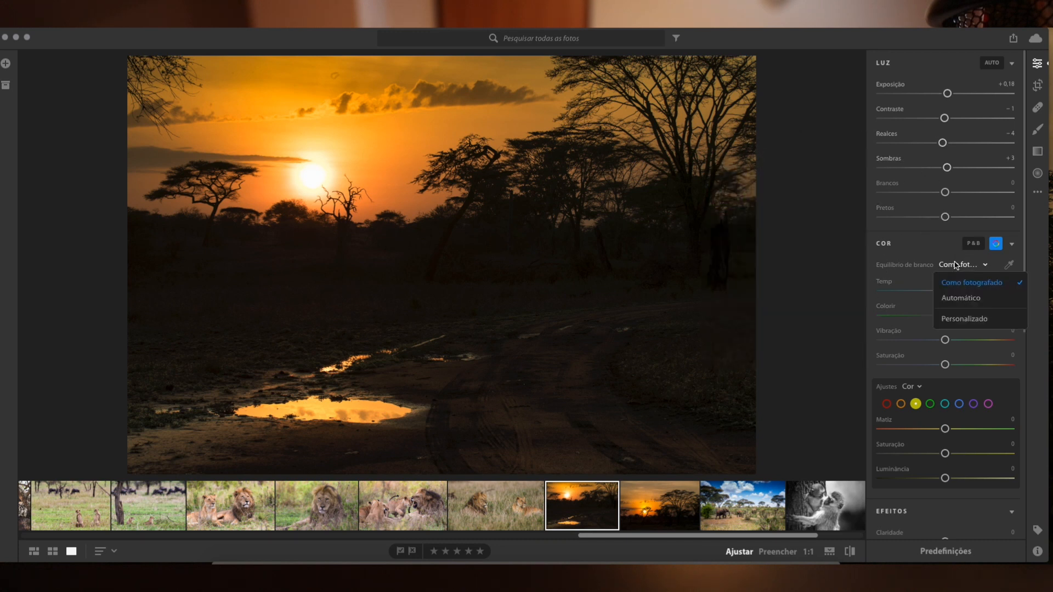
left_click(949, 261)
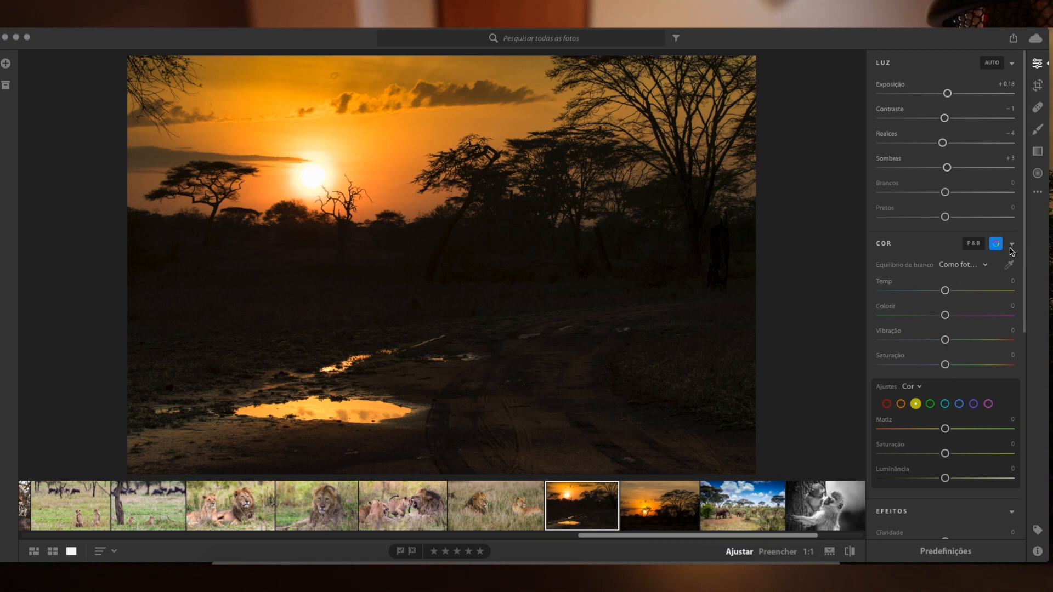
left_click(919, 387)
left_click(922, 388)
left_click(945, 404)
left_click(959, 405)
left_click(988, 404)
left_click(887, 404)
Set the sunset photo's vignette effect to -1.
scroll(962, 398, "down", 5)
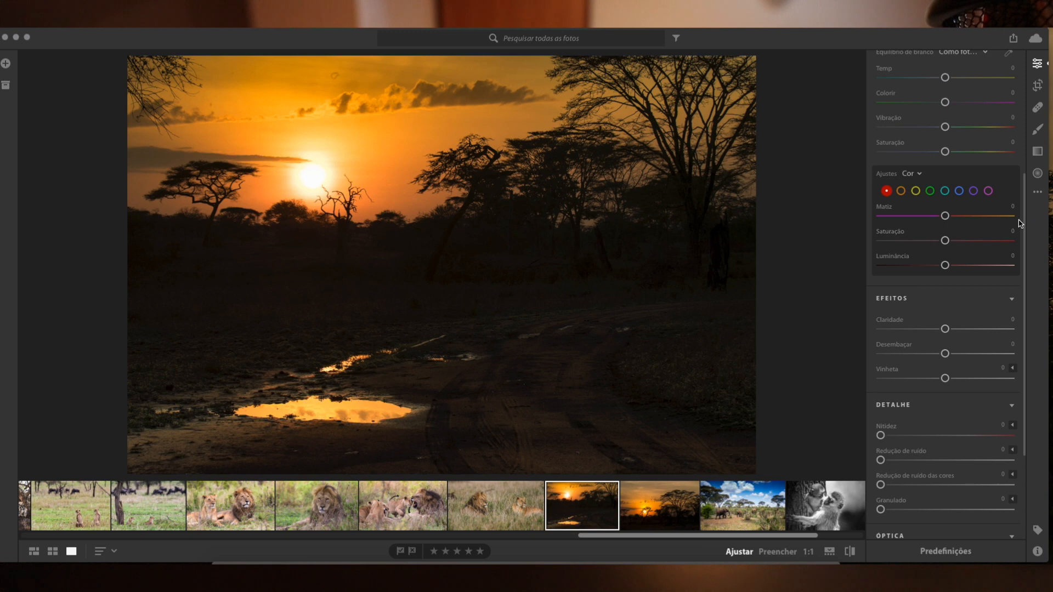
scroll(959, 284, "down", 2)
mouse_move(947, 292)
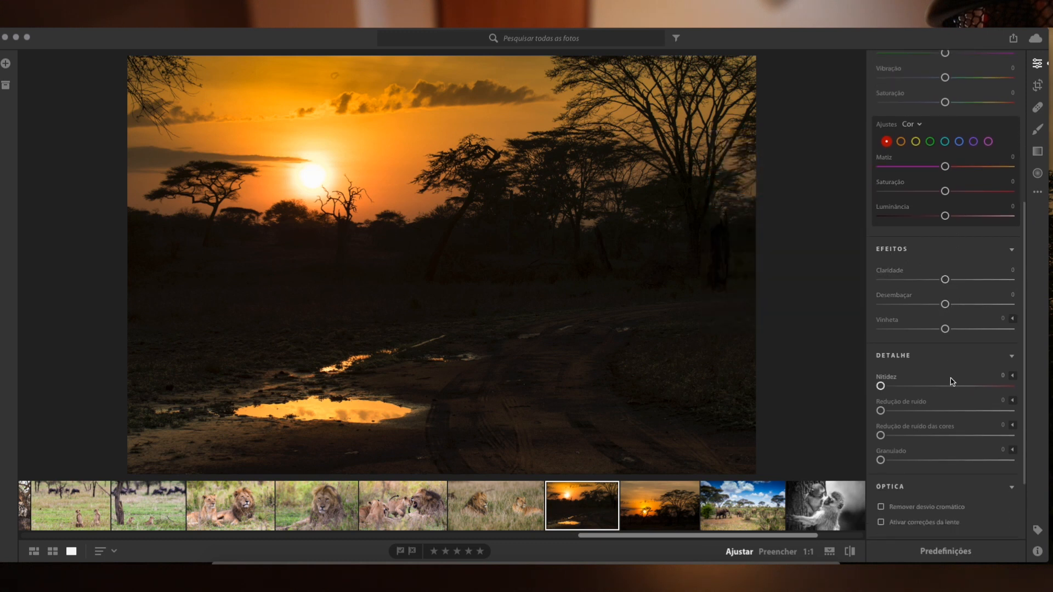
left_click_drag(944, 328, 943, 328)
Enable chromatic aberration removal and lens corrections for the sunset photo.
scroll(934, 373, "down", 2)
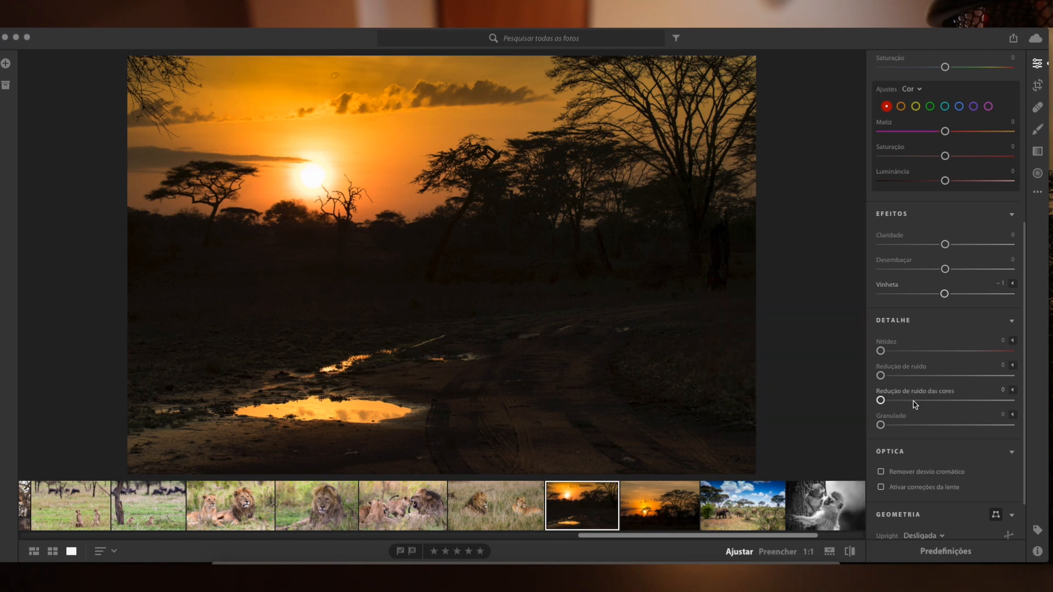
scroll(922, 405, "down", 2)
left_click(880, 443)
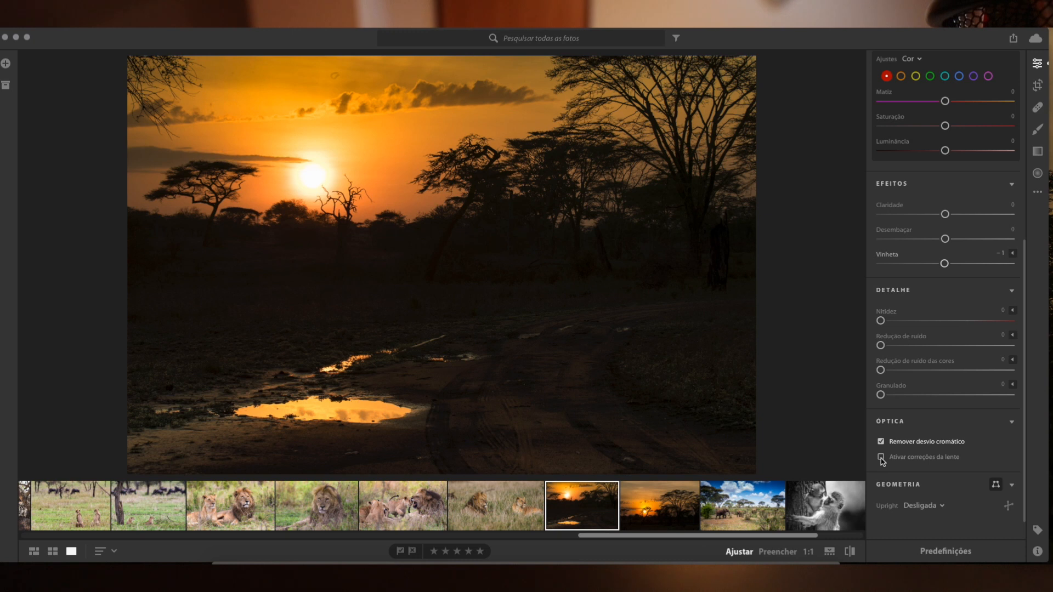
left_click(881, 458)
Open the manual lens profile selection and accept it with the brand left at Nenhum.
scroll(969, 441, "down", 2)
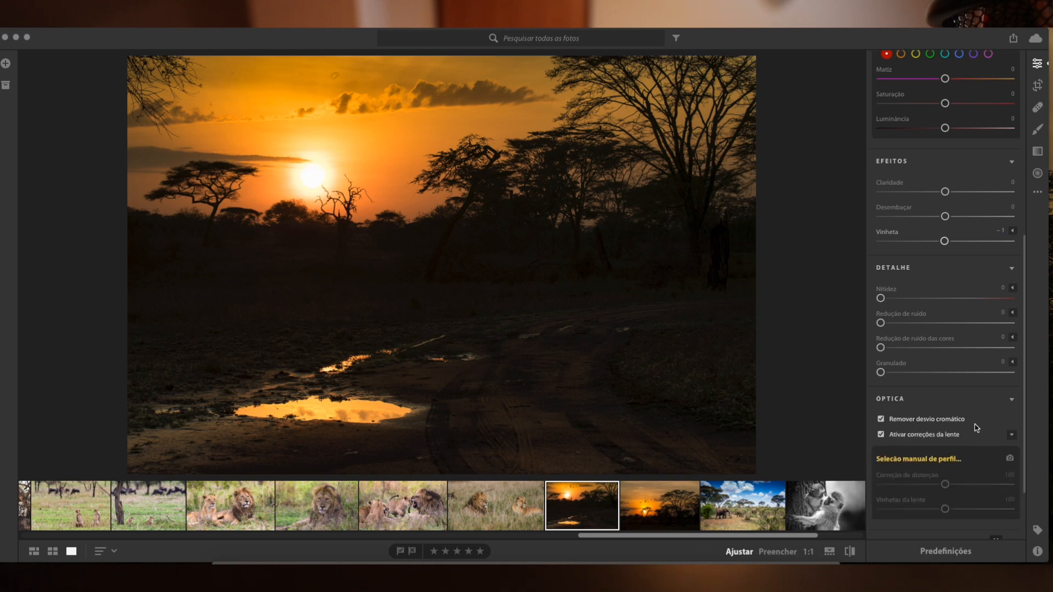
scroll(954, 409, "down", 4)
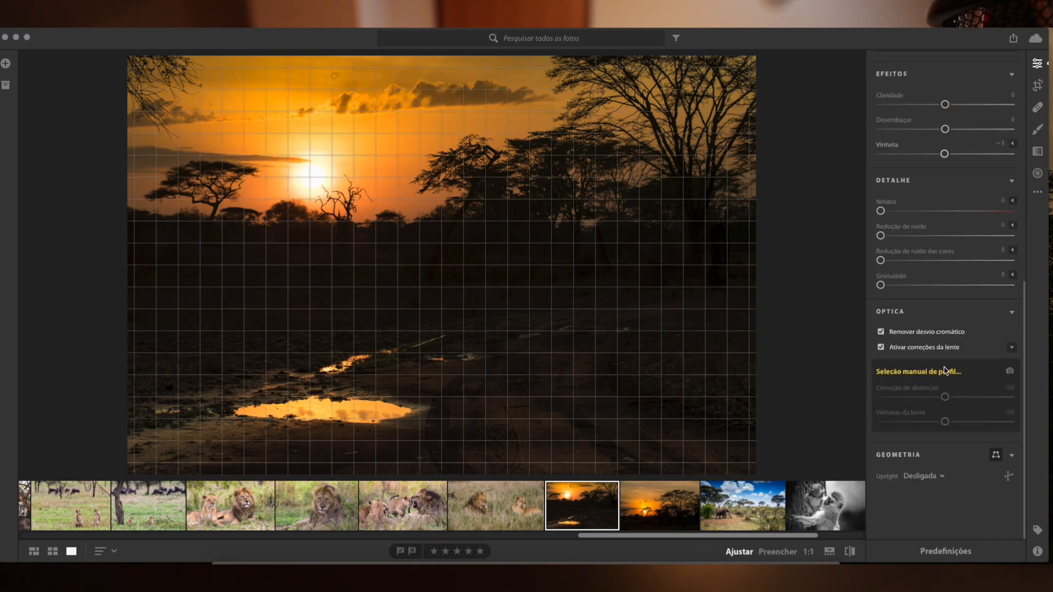
left_click(955, 375)
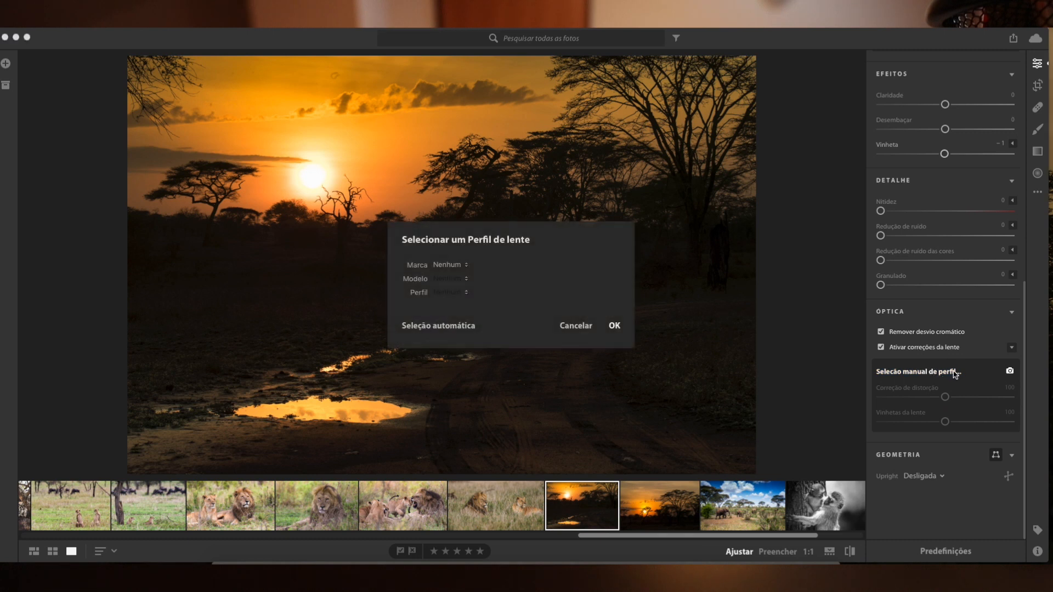
left_click(612, 326)
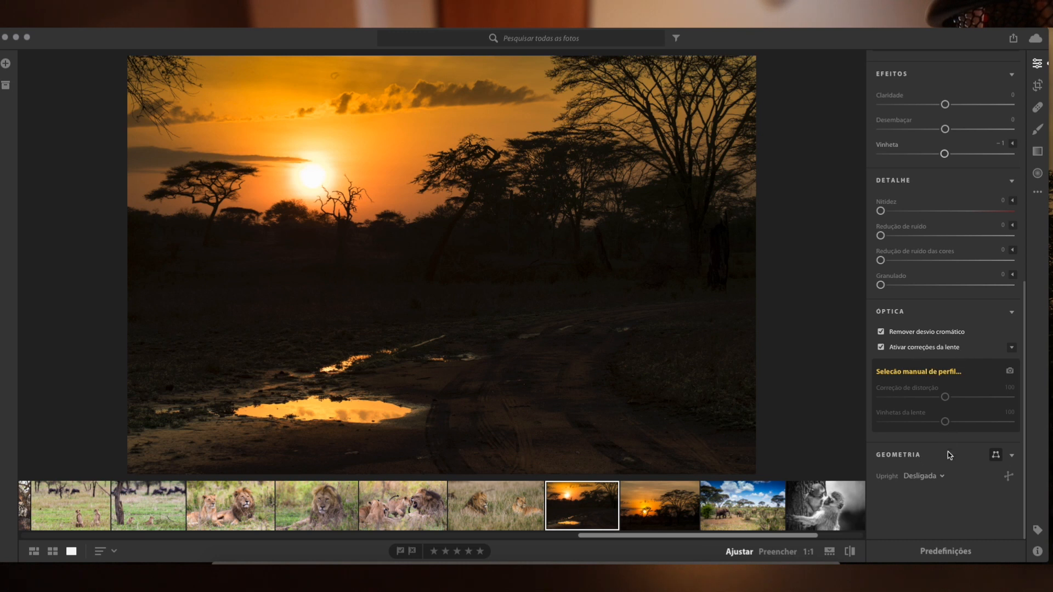
Set the photo's Upright geometry correction to Automático.
left_click(911, 459)
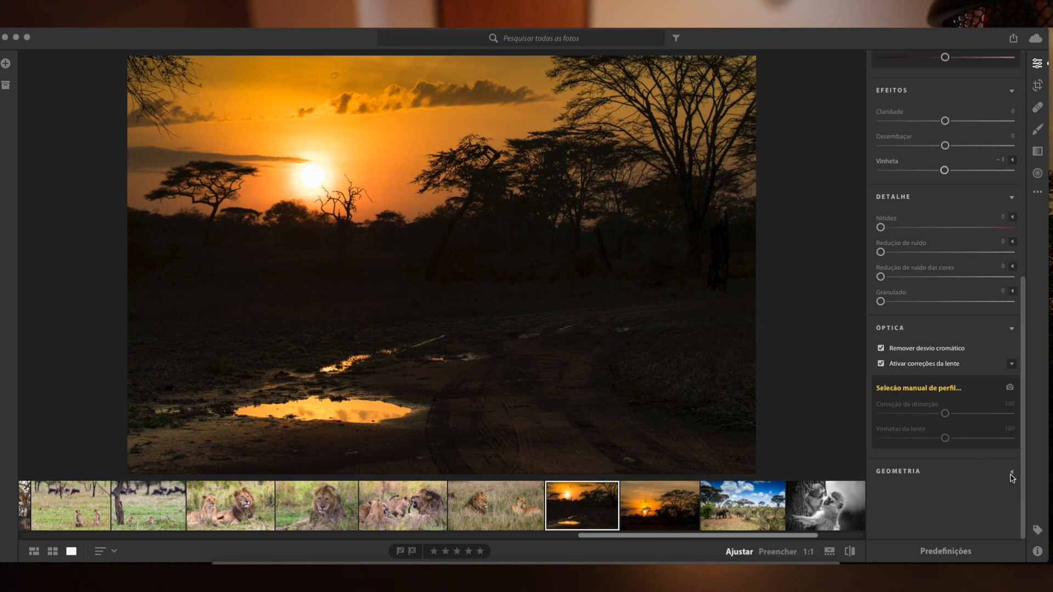
left_click(1009, 473)
left_click(924, 476)
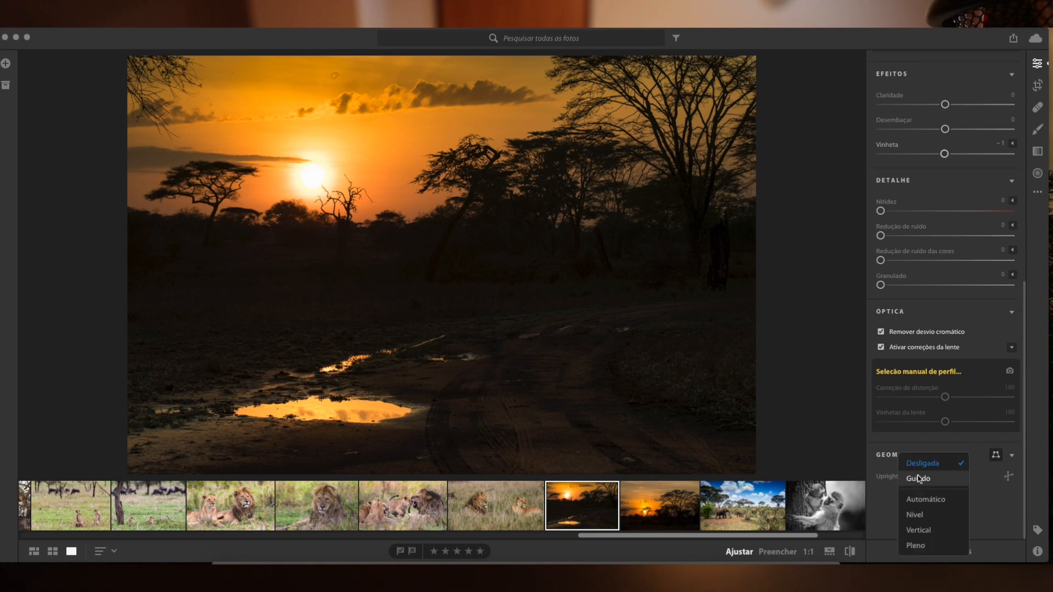
left_click(934, 479)
left_click(923, 475)
left_click(923, 498)
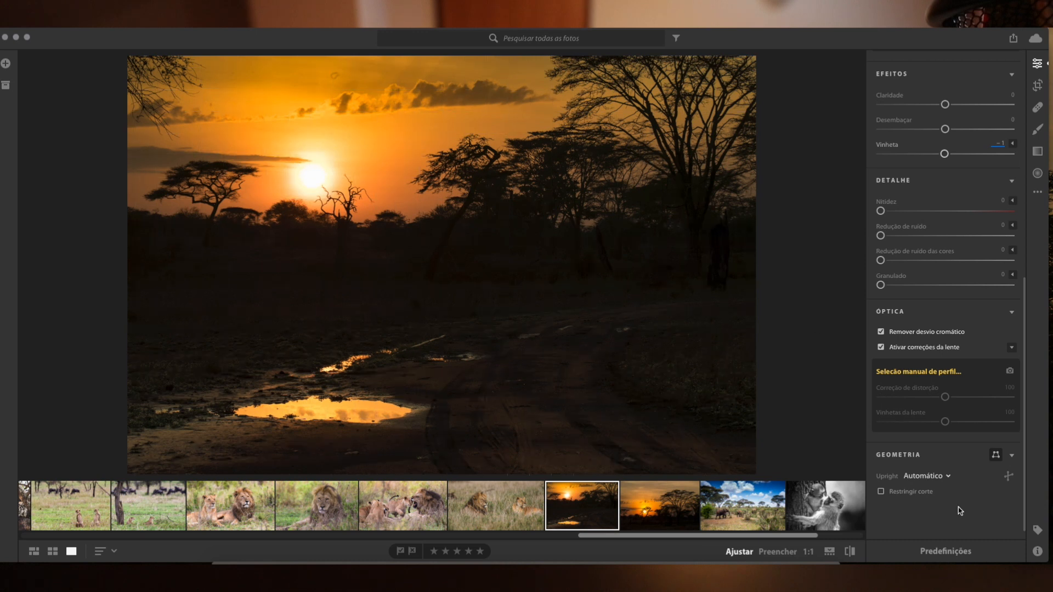
Open the crop tool to check its aspect ratio options, and switch to the healing brush.
scroll(976, 450, "up", 10)
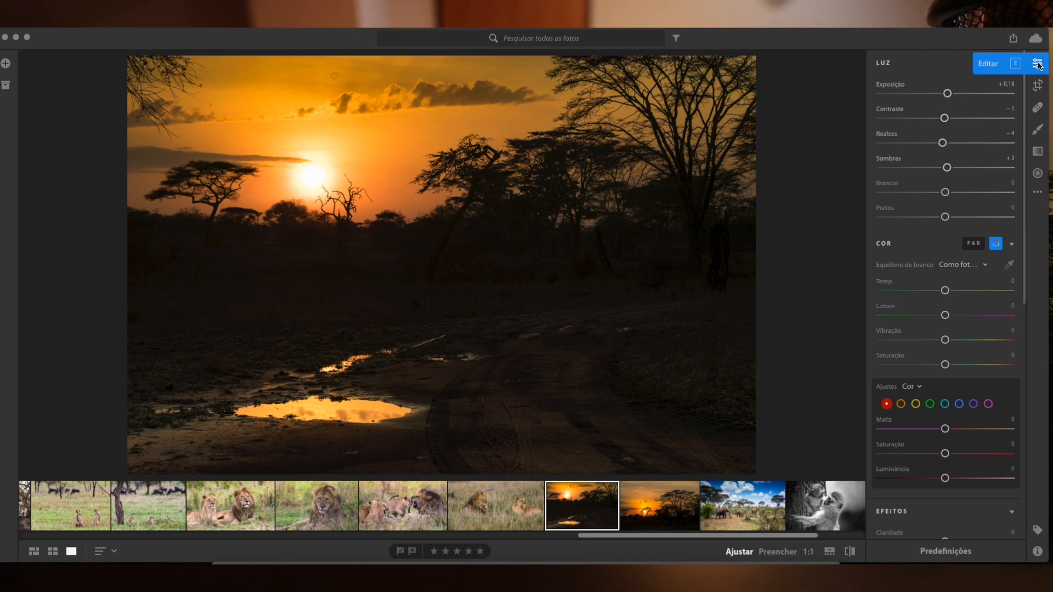
left_click(1037, 85)
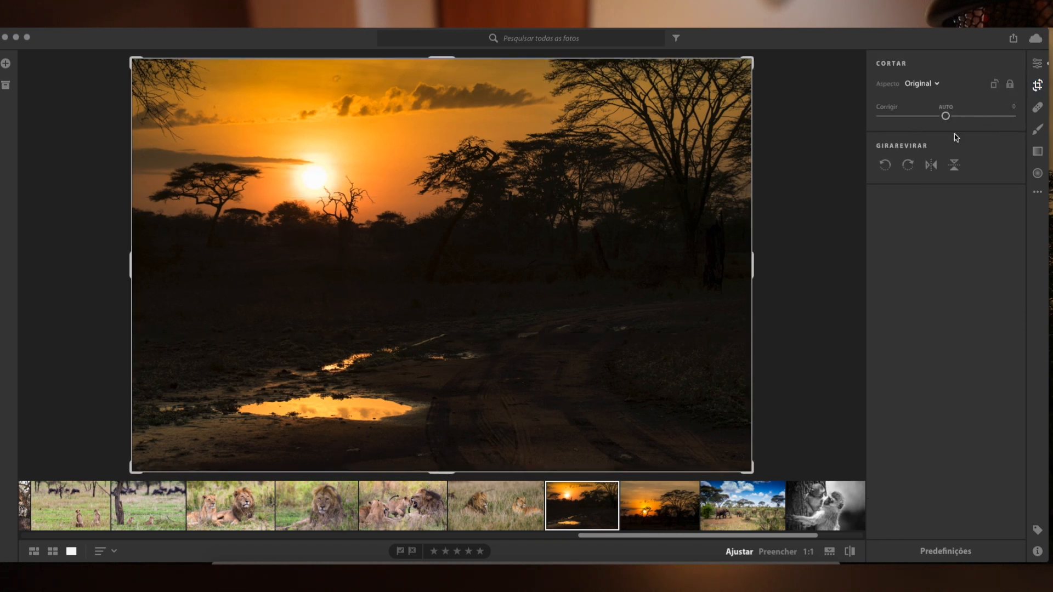
left_click(914, 87)
left_click(913, 87)
left_click(1037, 109)
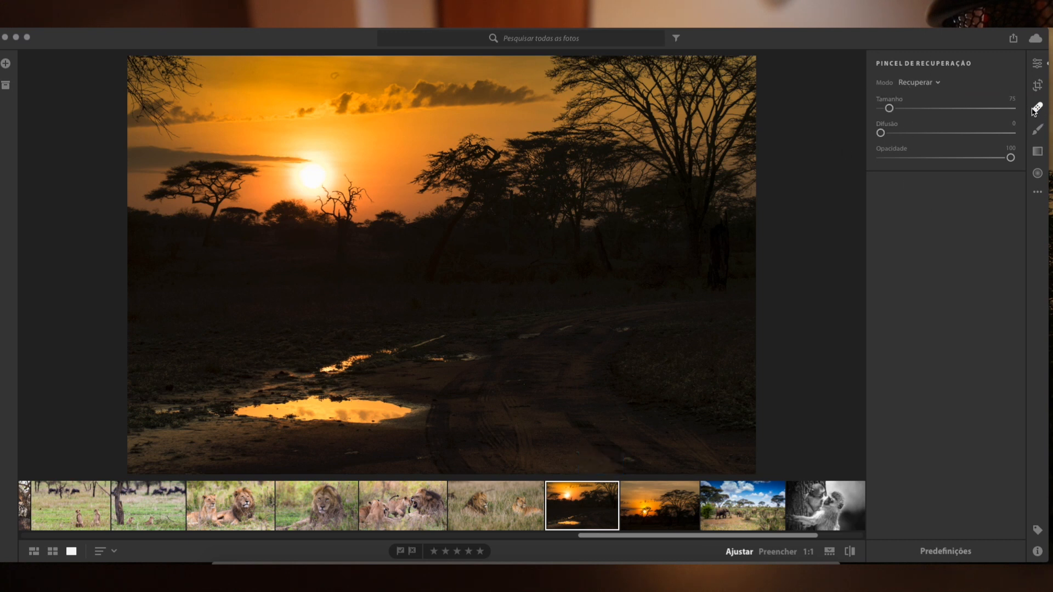
Retouch the small spots in the orange sky at 1:1 with the healing brush, finishing with a horizontal stroke above the sun's glow.
left_click(335, 74)
key("z")
scroll(415, 181, "up", 2)
scroll(238, 123, "down", 4)
left_click(232, 119)
left_click(155, 125)
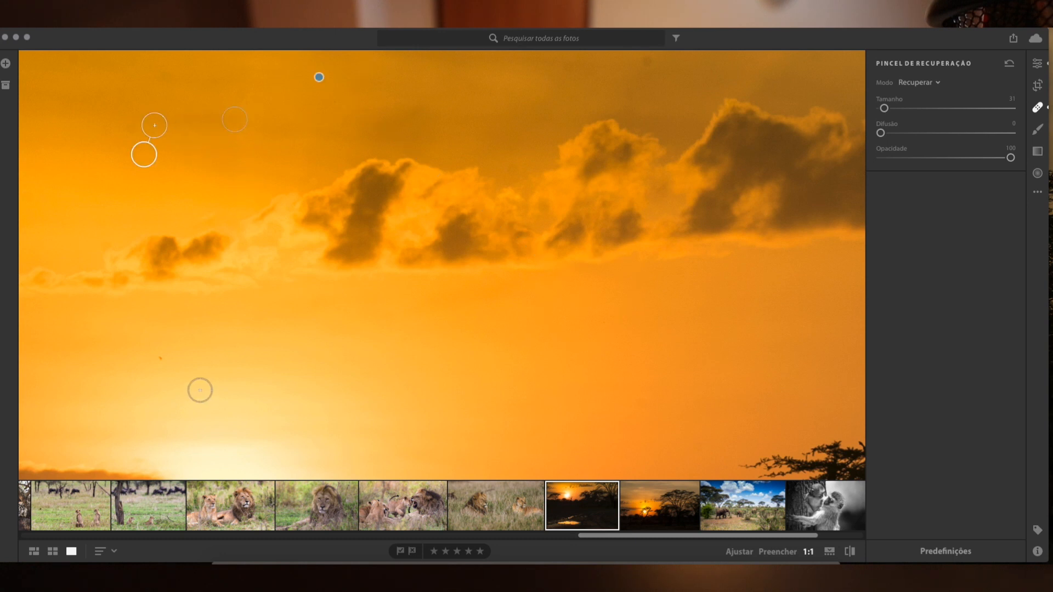
left_click_drag(150, 357, 259, 362)
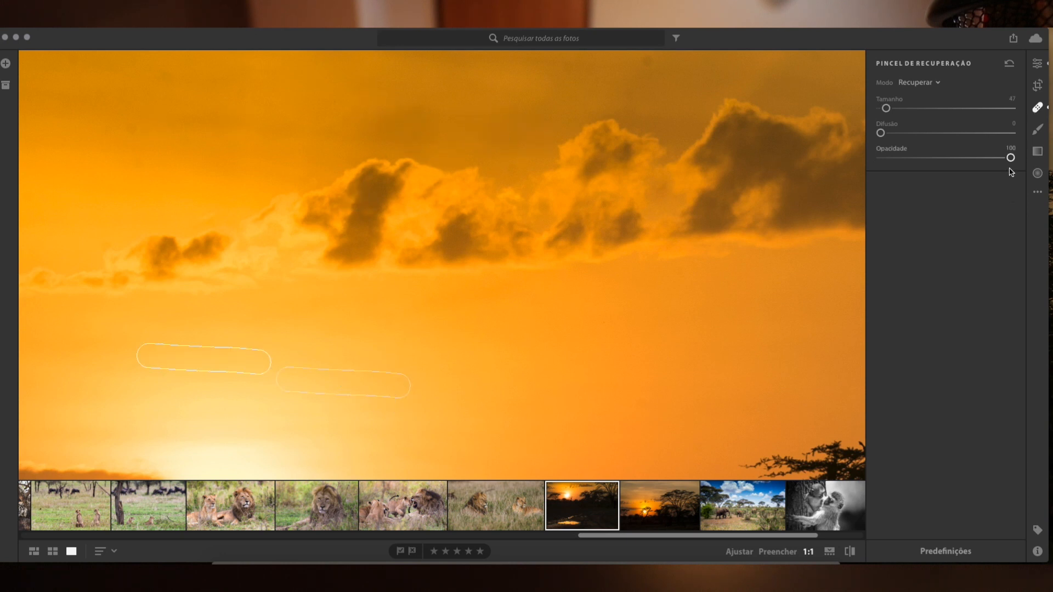
Paint a brush adjustment over the dark area below the large tree, try Exposição +1,45, and set it to −0,09.
left_click(1038, 129)
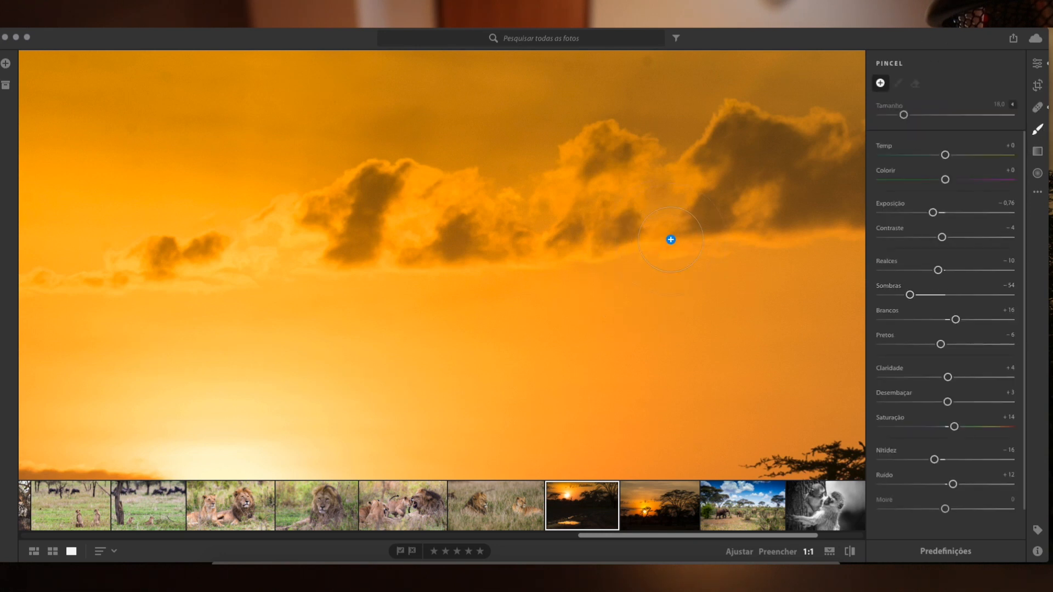
left_click(664, 305)
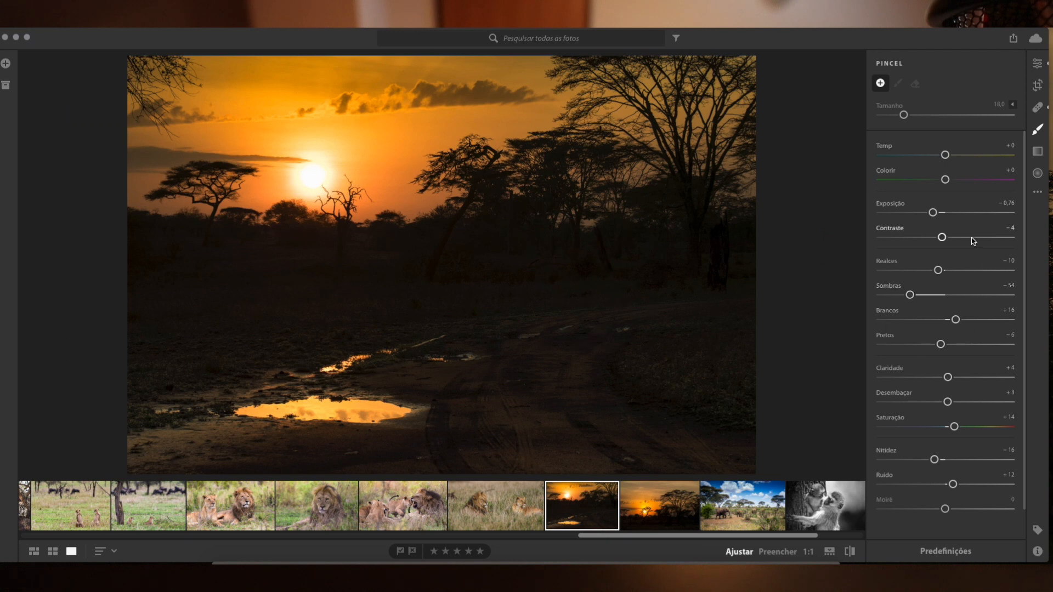
mouse_move(680, 261)
left_mouse_down()
mouse_move(163, 286)
mouse_move(484, 274)
mouse_move(451, 267)
mouse_move(343, 278)
mouse_move(705, 265)
left_mouse_up()
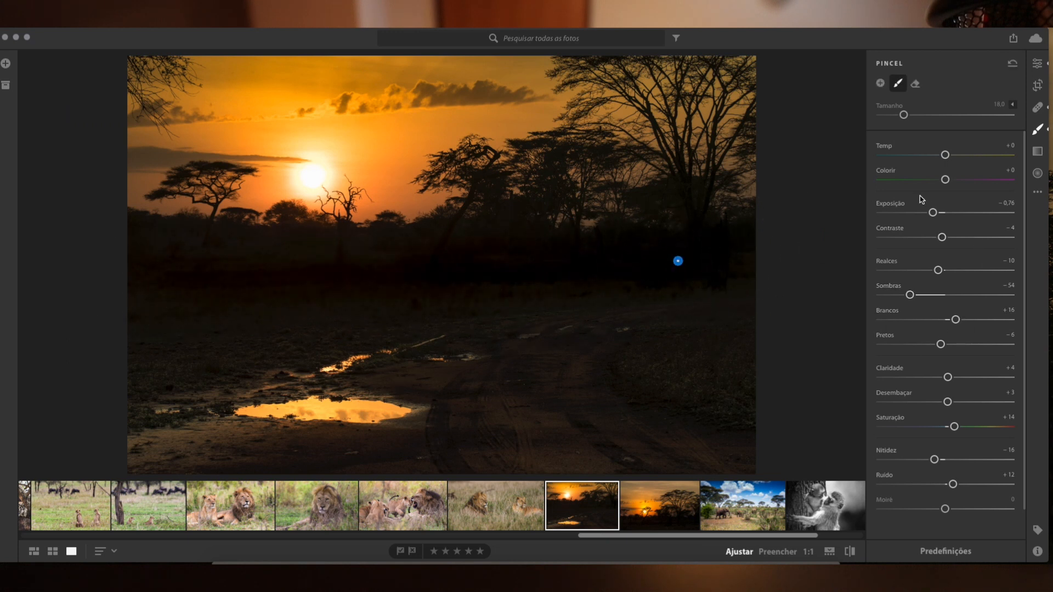
left_click_drag(936, 212, 968, 216)
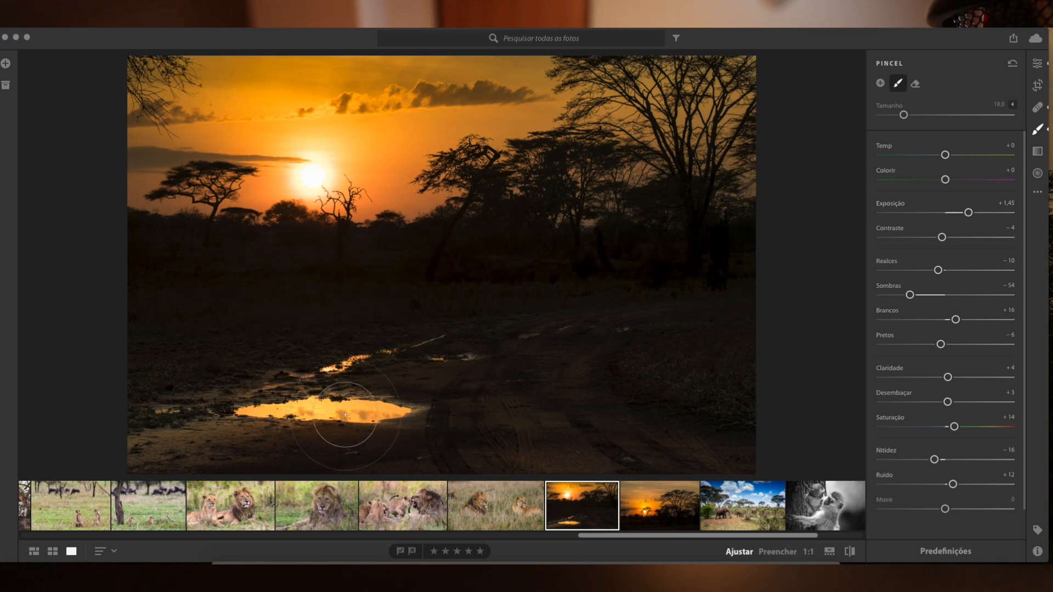
mouse_move(971, 213)
left_mouse_down()
mouse_move(1021, 217)
mouse_move(837, 229)
mouse_move(1048, 215)
mouse_move(943, 213)
left_mouse_up()
Draw a linear gradient across the photo from its right edge to its left, try Exposição +2,72, and reset it to 0.
left_click(1037, 151)
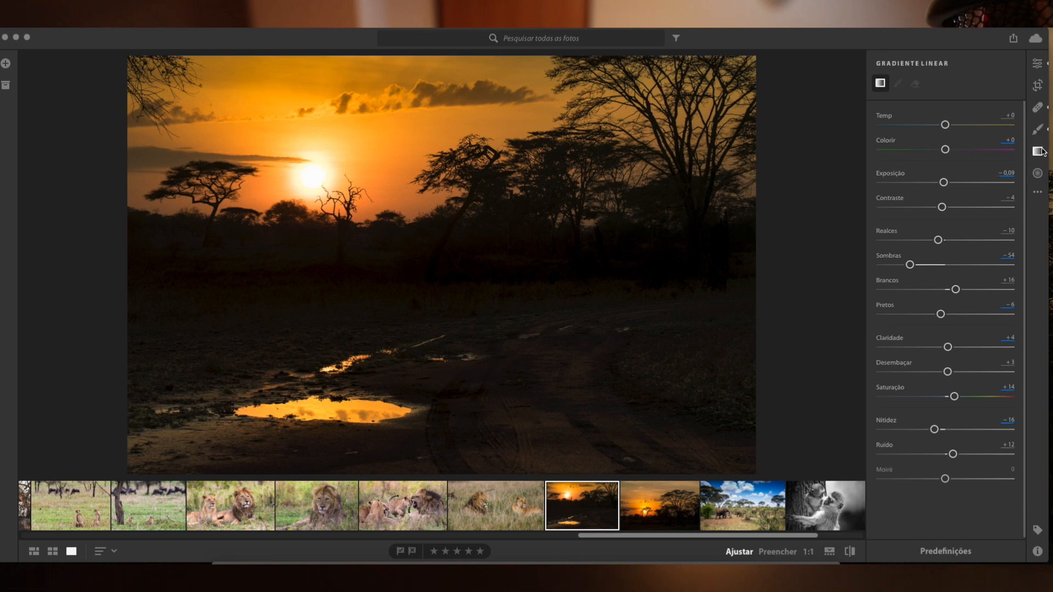
left_click_drag(750, 188, 120, 242)
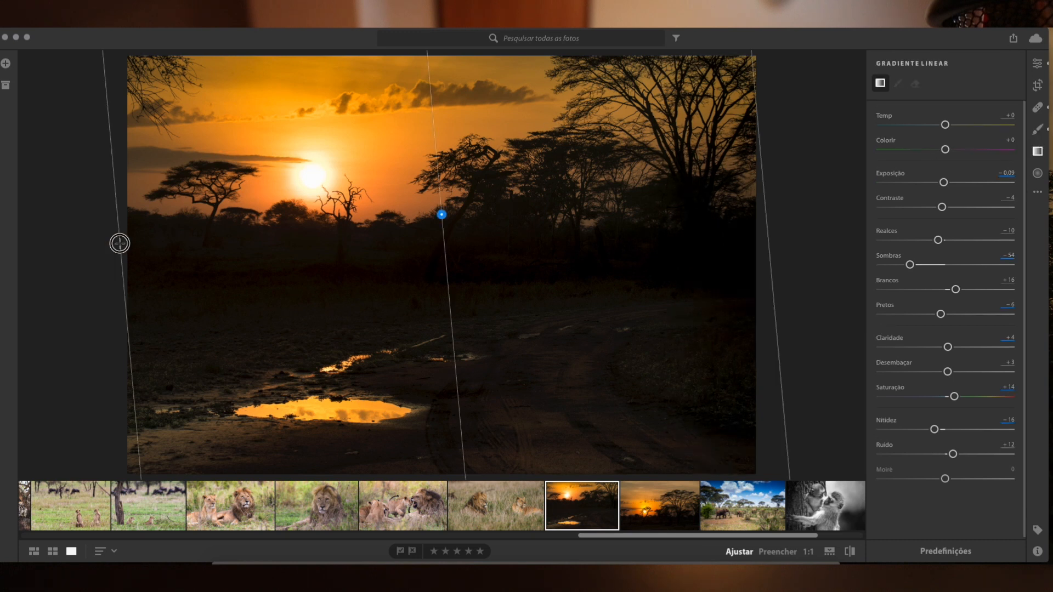
left_click_drag(943, 203, 989, 204)
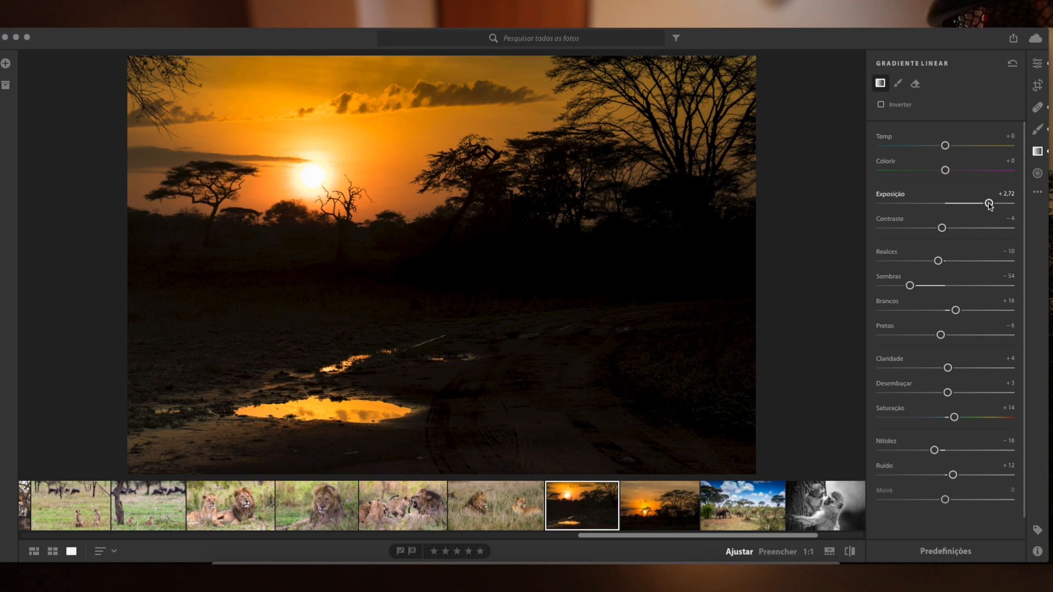
double_click(989, 204)
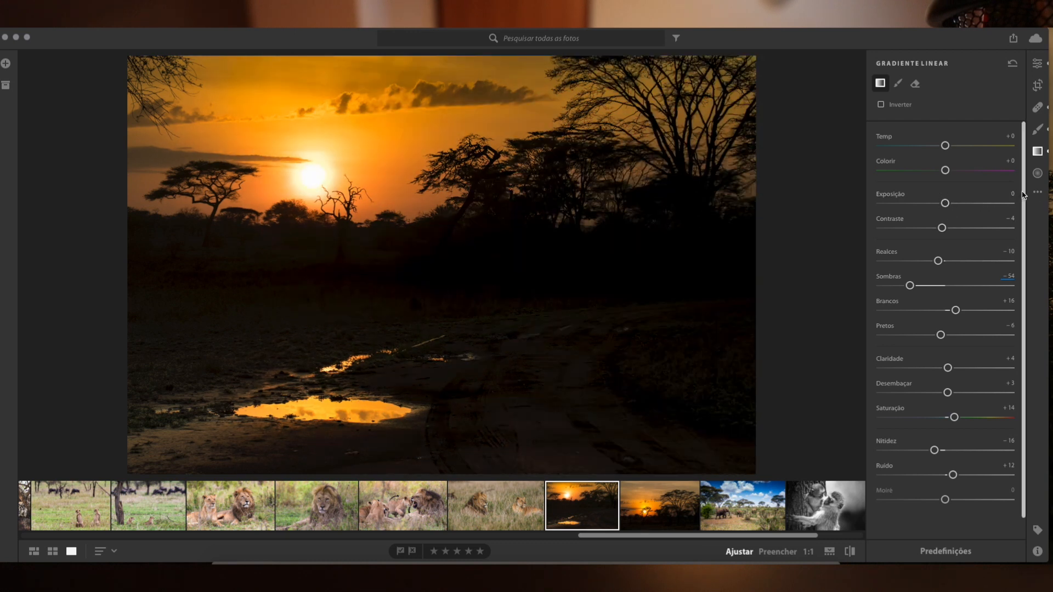
Add a large radial gradient centred just below the sun, with Exposição +1,29 and the effect inverted.
left_click(1037, 173)
left_click_drag(347, 222, 689, 400)
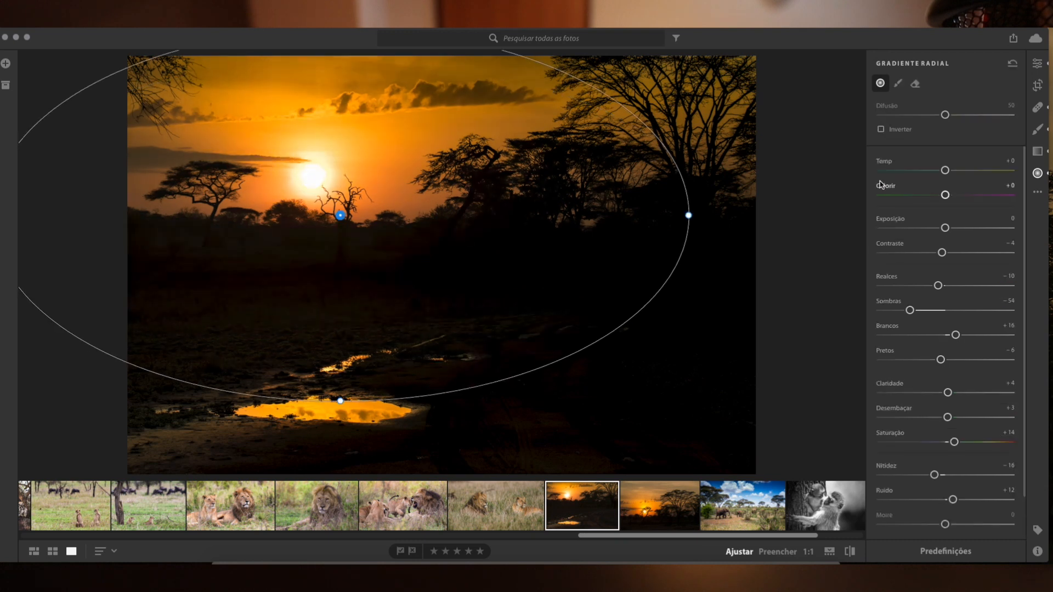
mouse_move(945, 228)
left_mouse_down()
mouse_move(995, 226)
mouse_move(822, 223)
mouse_move(996, 225)
mouse_move(882, 228)
mouse_move(965, 226)
left_mouse_up()
left_click(880, 129)
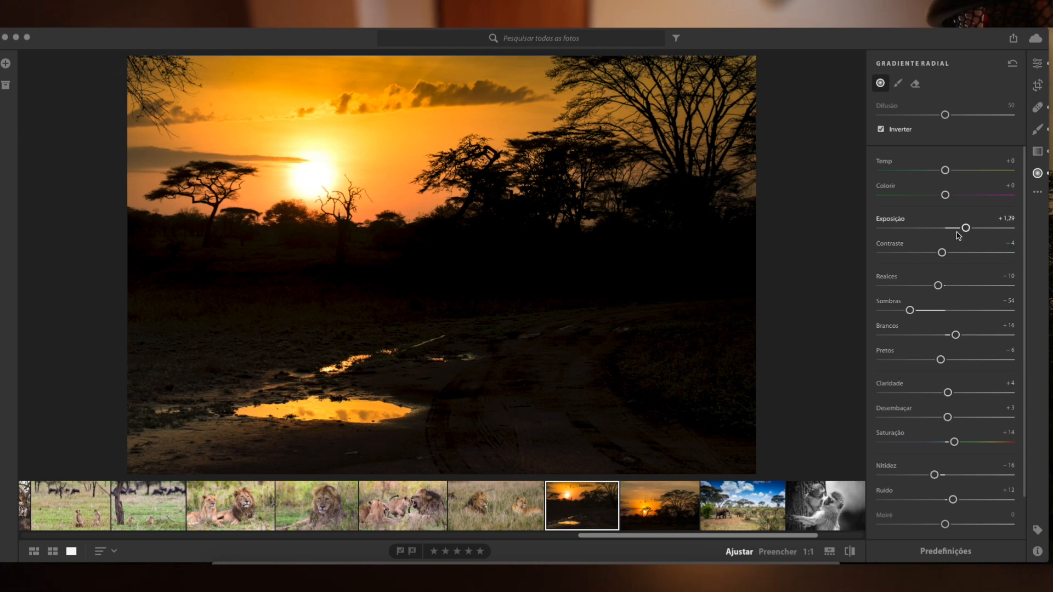
Show and hide the histogram, and revert the sunset photo to the original.
left_click(1038, 193)
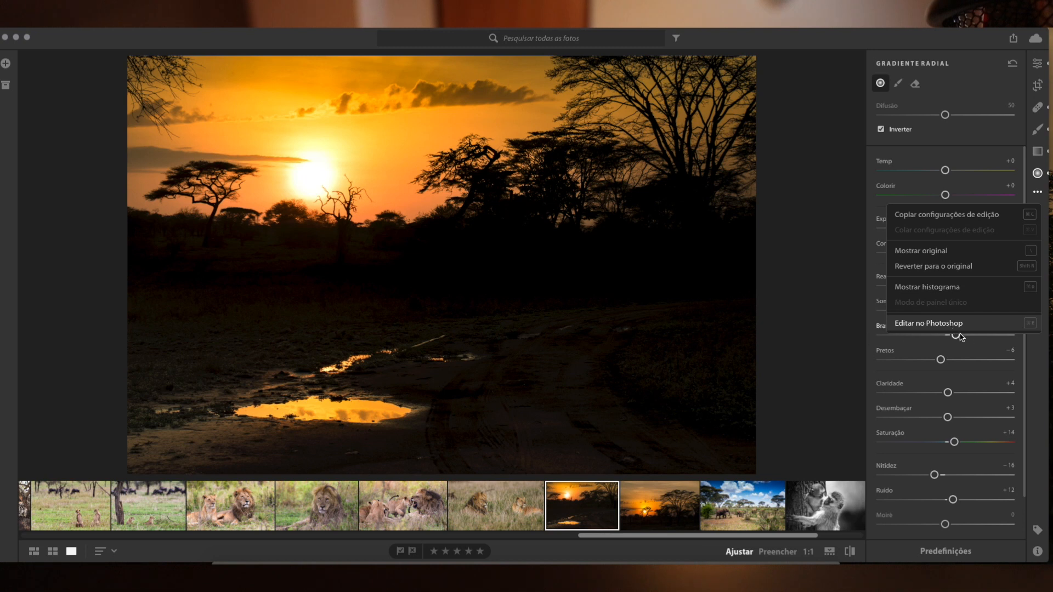
left_click(946, 287)
left_click(1038, 192)
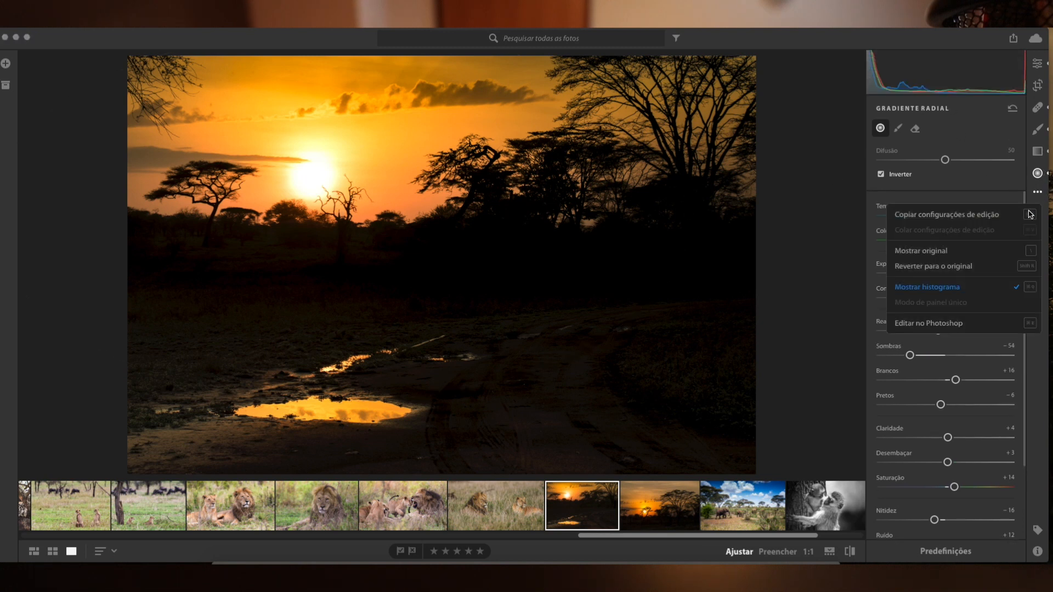
left_click(946, 288)
left_click(1037, 192)
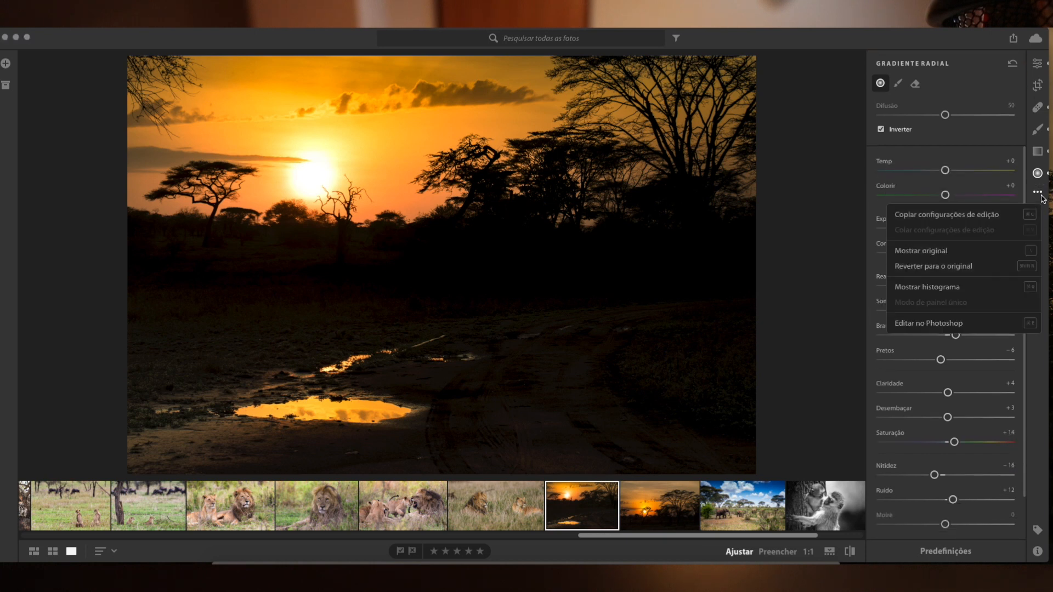
left_click(956, 268)
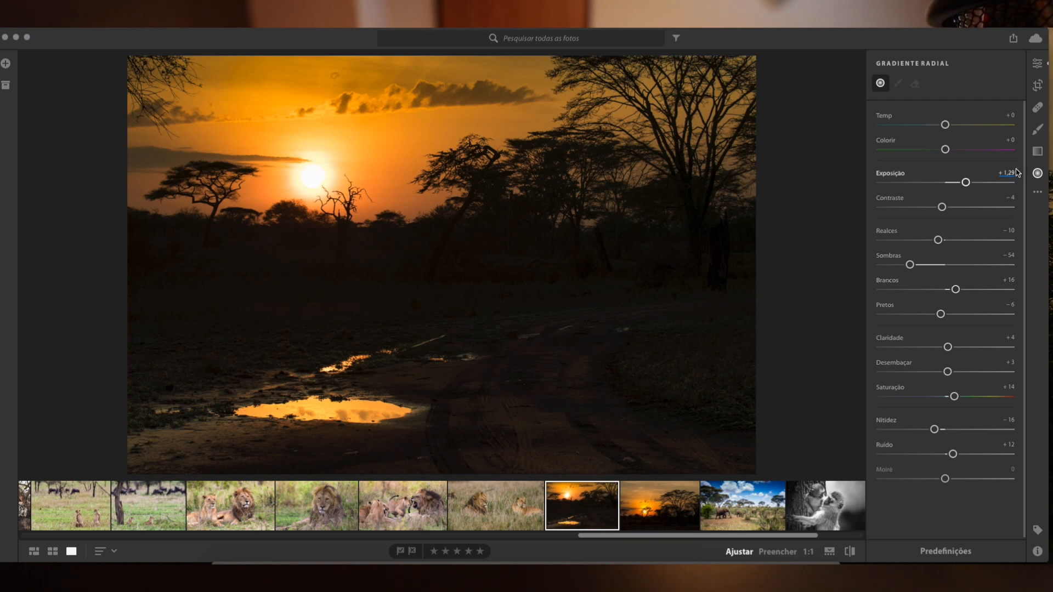
Add a small flat radial gradient over the central trees and switch through its brush to its eraser mode.
left_click(1037, 173)
left_click(1038, 173)
left_click_drag(570, 172, 626, 192)
left_click(898, 82)
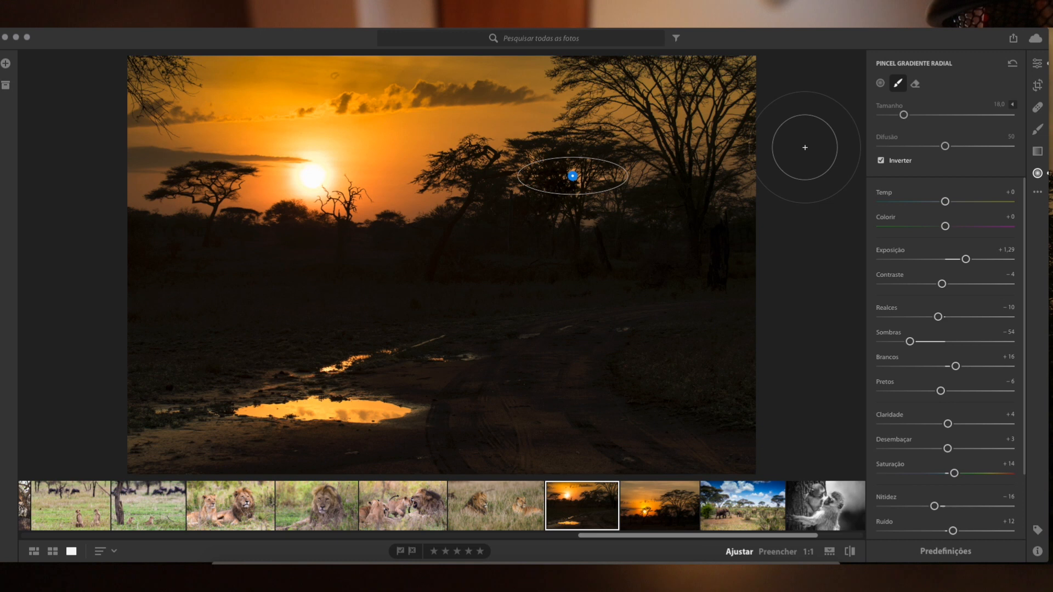
scroll(577, 180, "down", 5)
left_click(913, 84)
scroll(611, 200, "up", 5)
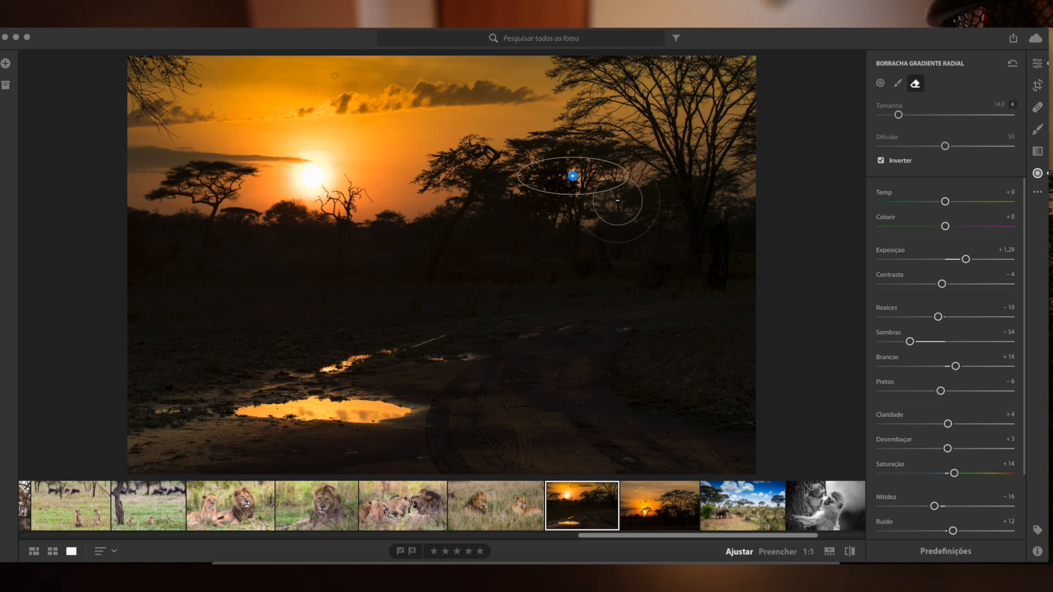
Check the cloud storage and sync status, and close the overview.
left_click(1034, 40)
left_click(1033, 40)
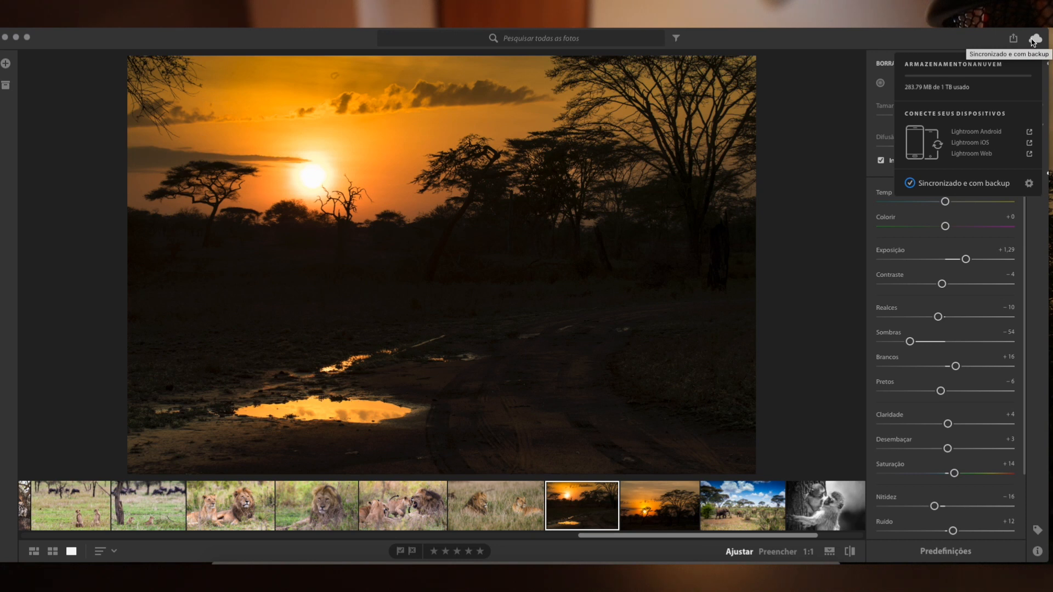
left_click(866, 420)
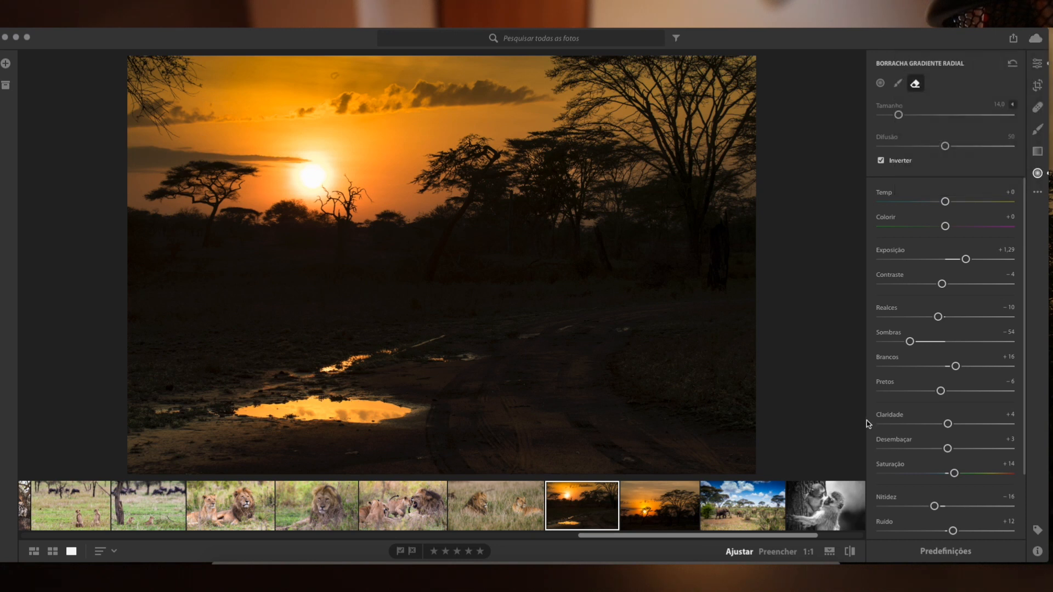
Open the Cor presets, try the first ones, and apply 04 - Detalhe perfurado to the sunset photo.
left_click(976, 557)
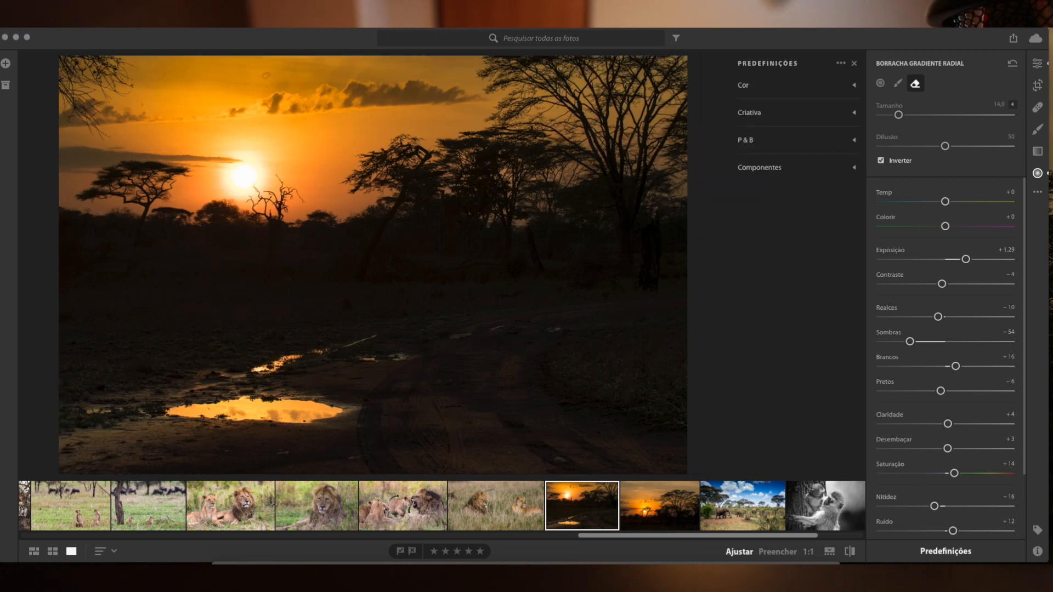
left_click(854, 86)
left_click(765, 103)
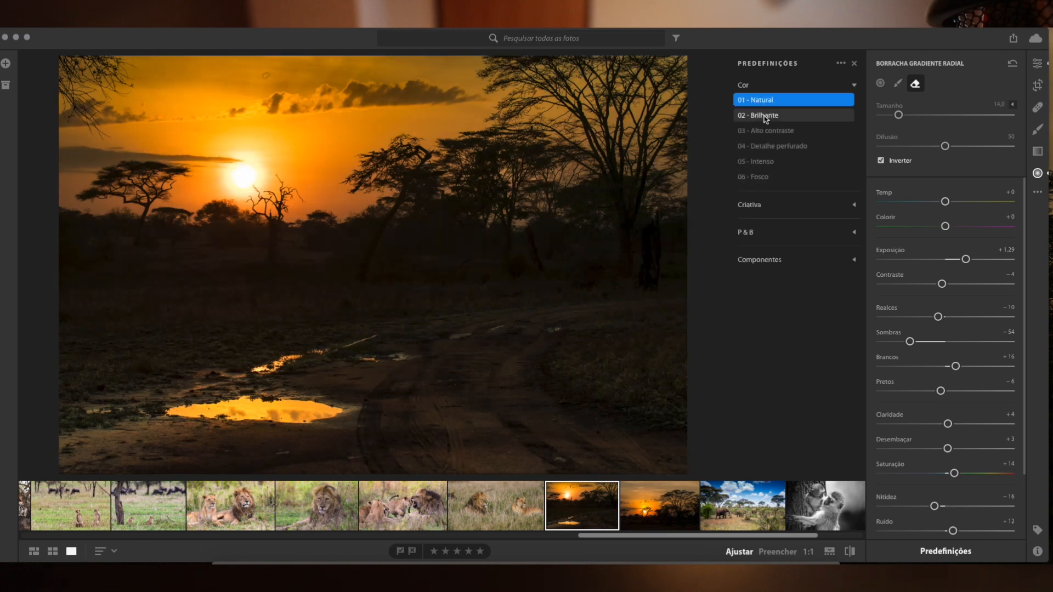
left_click(766, 116)
left_click(761, 151)
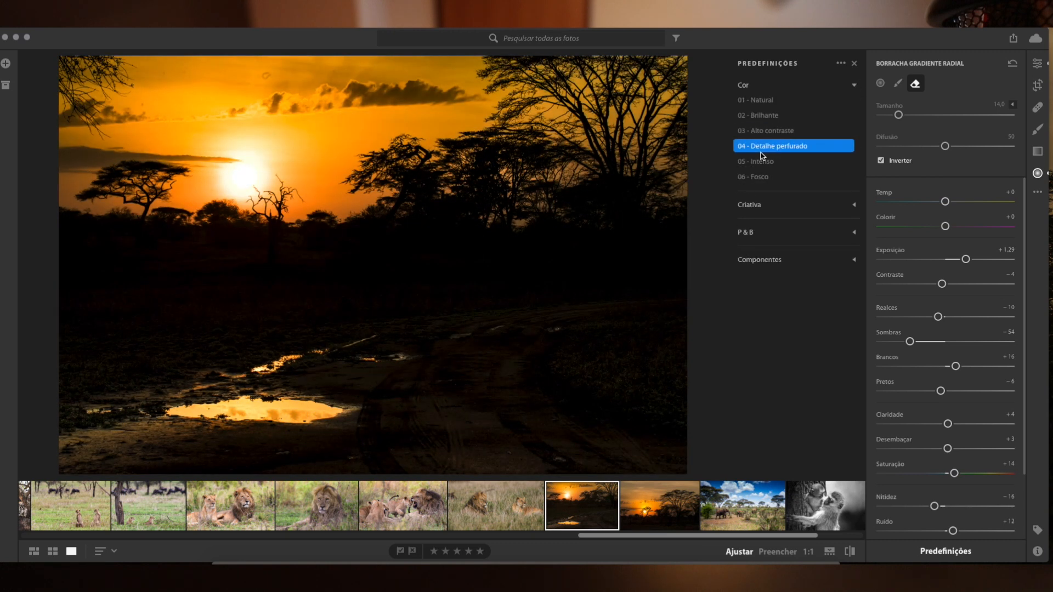
Expand the Criativa and P&B preset groups and preview their presets on the sunset photo.
left_click(853, 206)
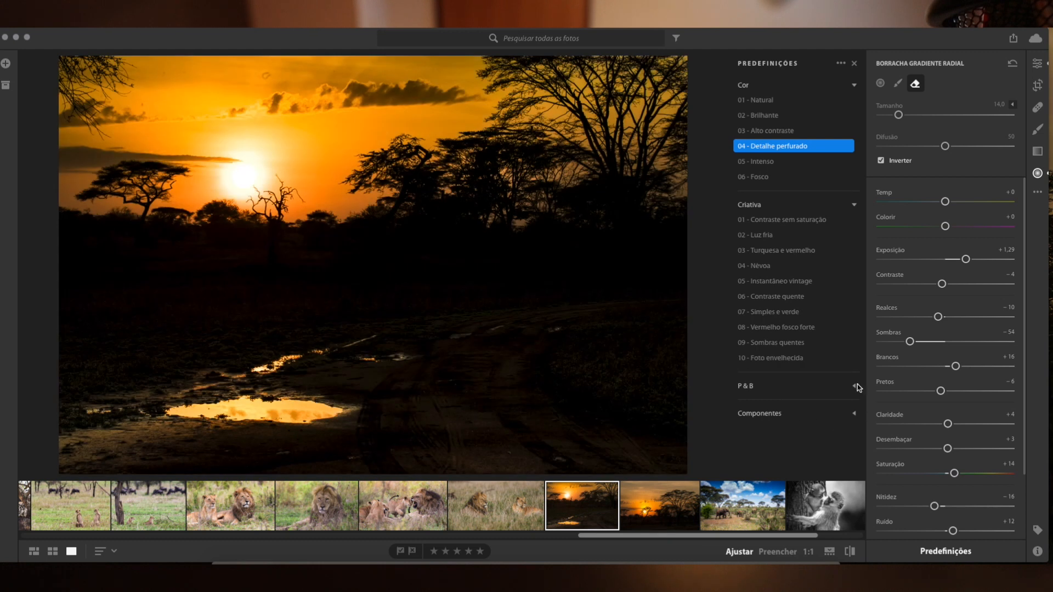
left_click(857, 387)
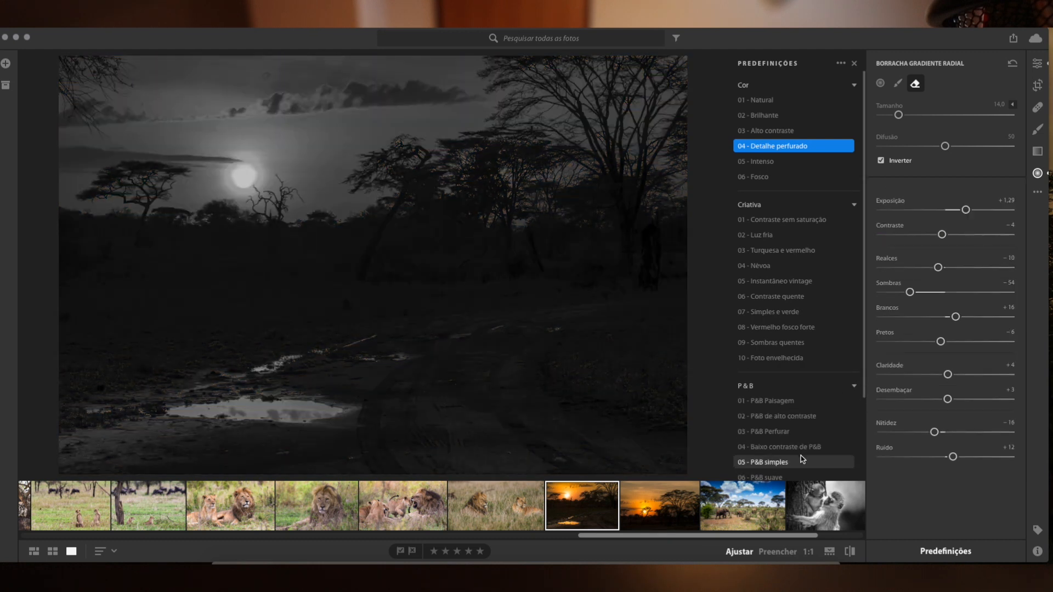
scroll(798, 450, "down", 3)
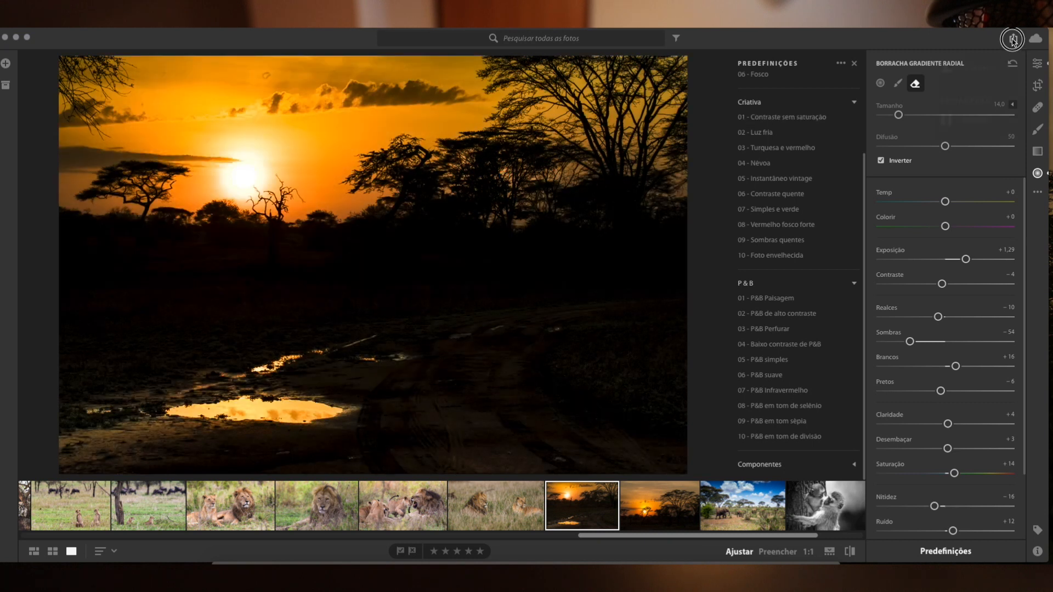
Open the export options to review the save settings for file type, location and size, and cancel without saving.
left_click(1013, 39)
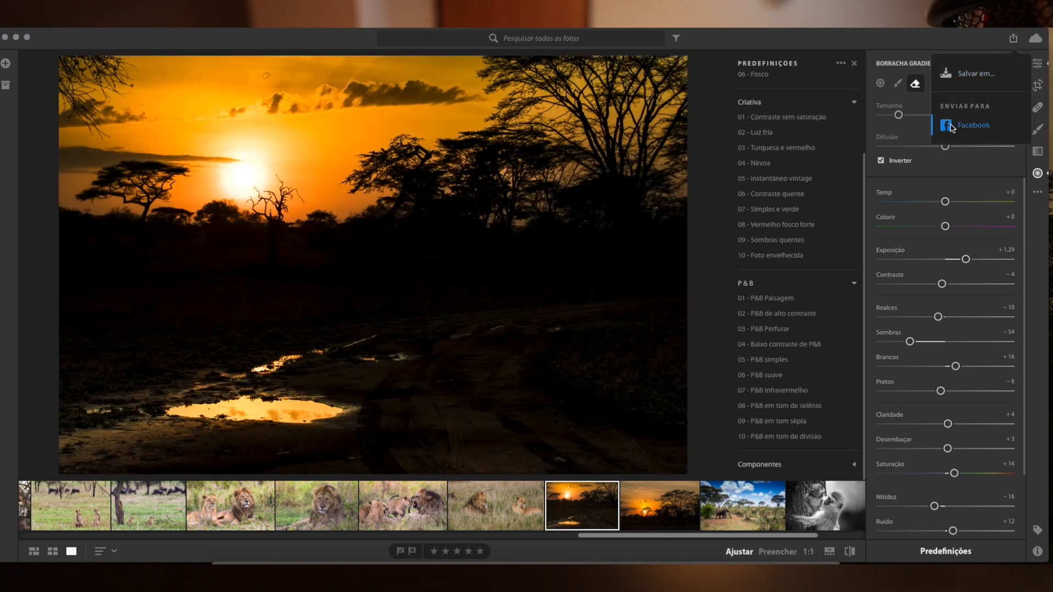
left_click(977, 74)
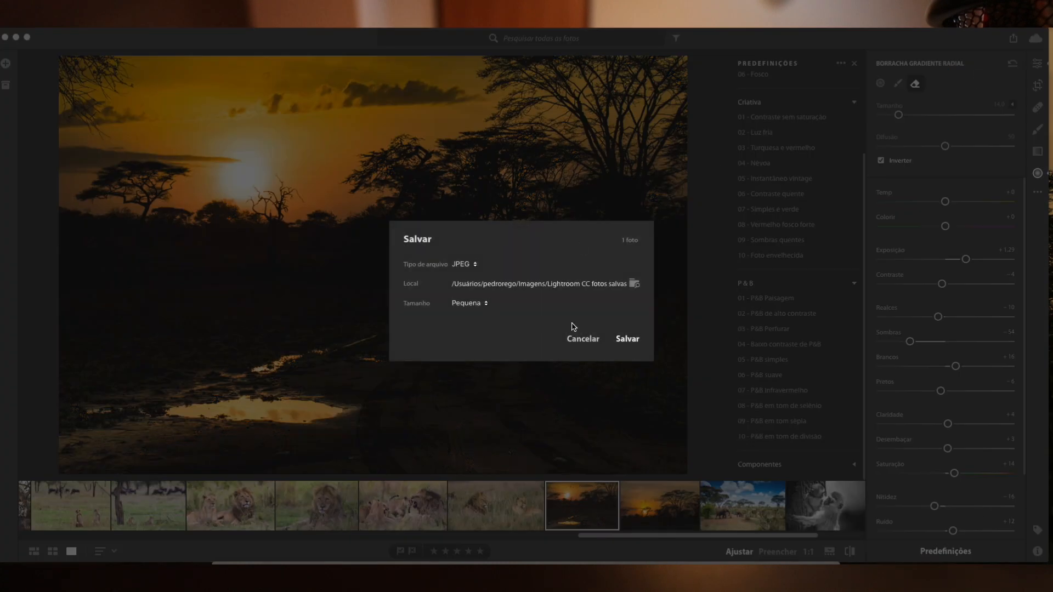
left_click(581, 338)
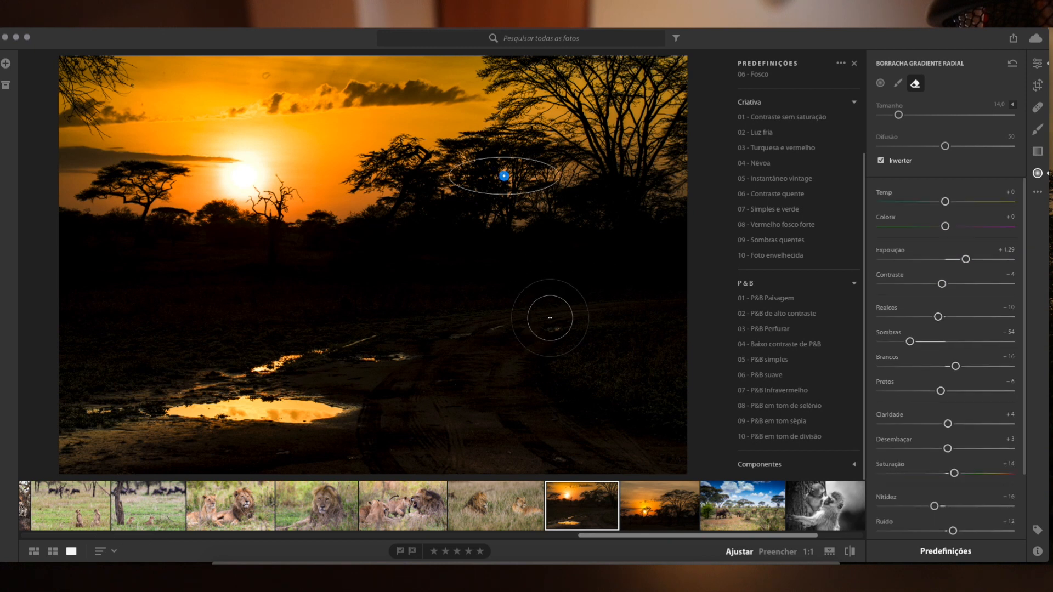
scroll(940, 310, "down", 3)
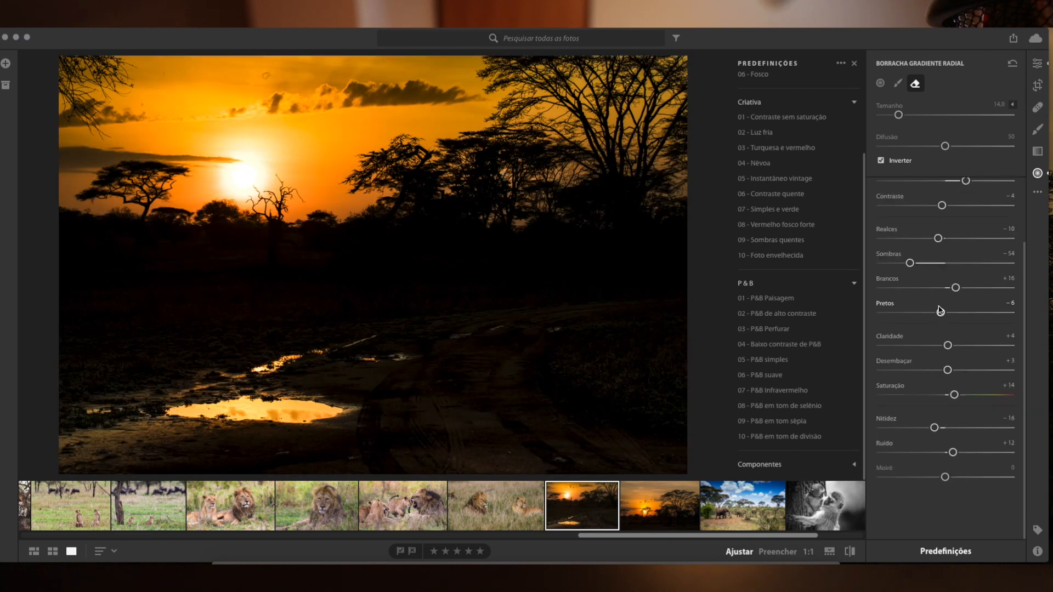
scroll(940, 311, "up", 3)
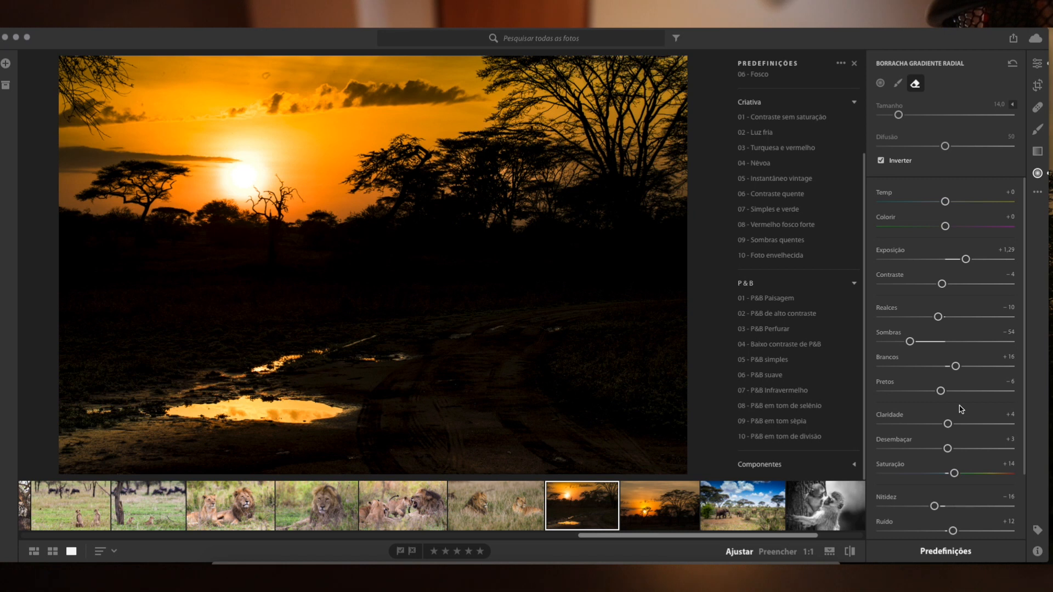
scroll(922, 351, "down", 3)
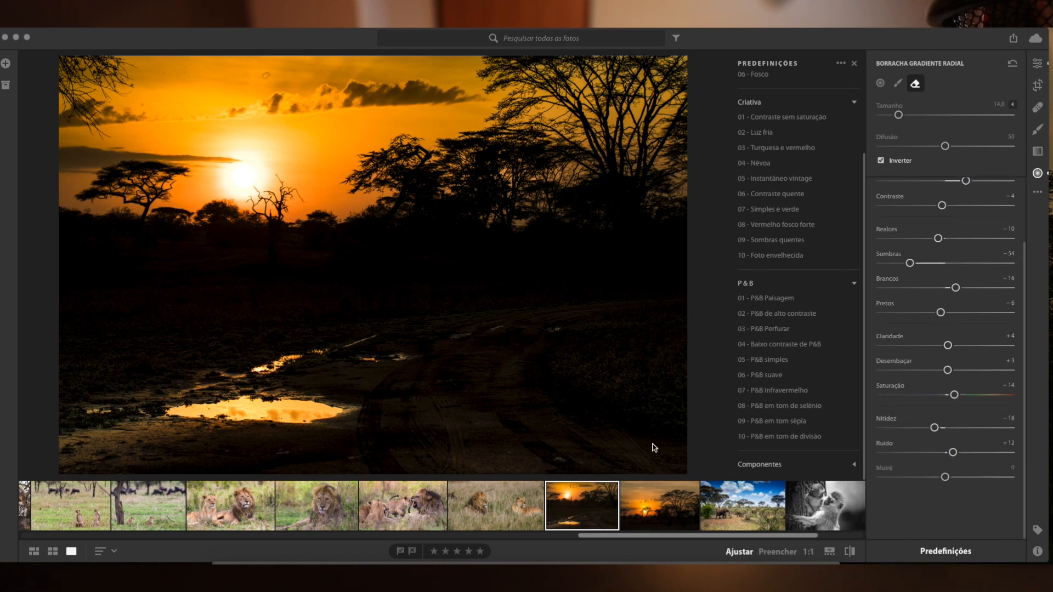
Close the presets list and select the black-and-white animal photo in the filmstrip.
left_click(27, 43)
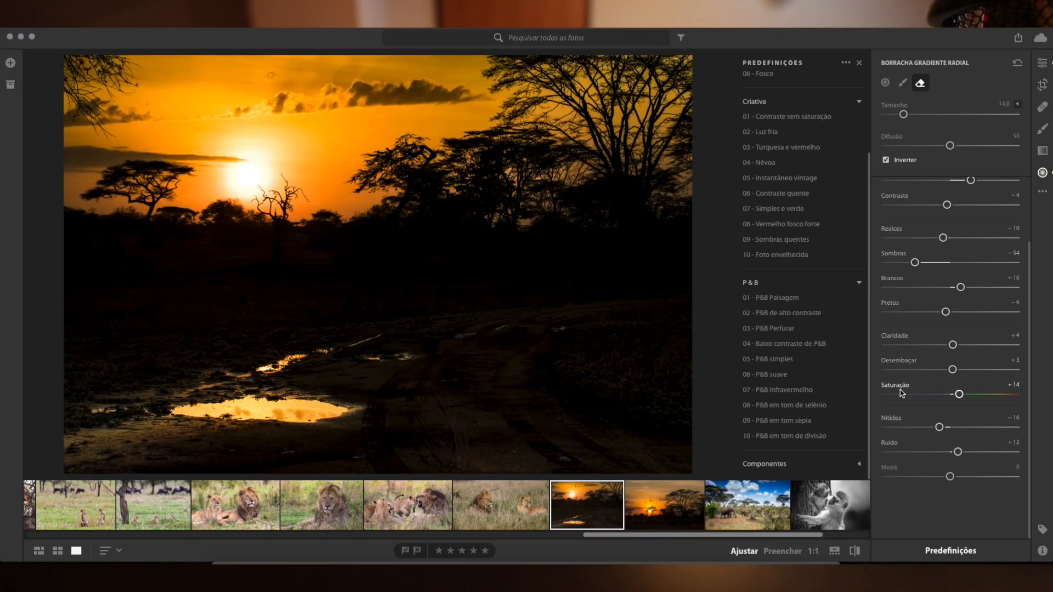
left_click(859, 63)
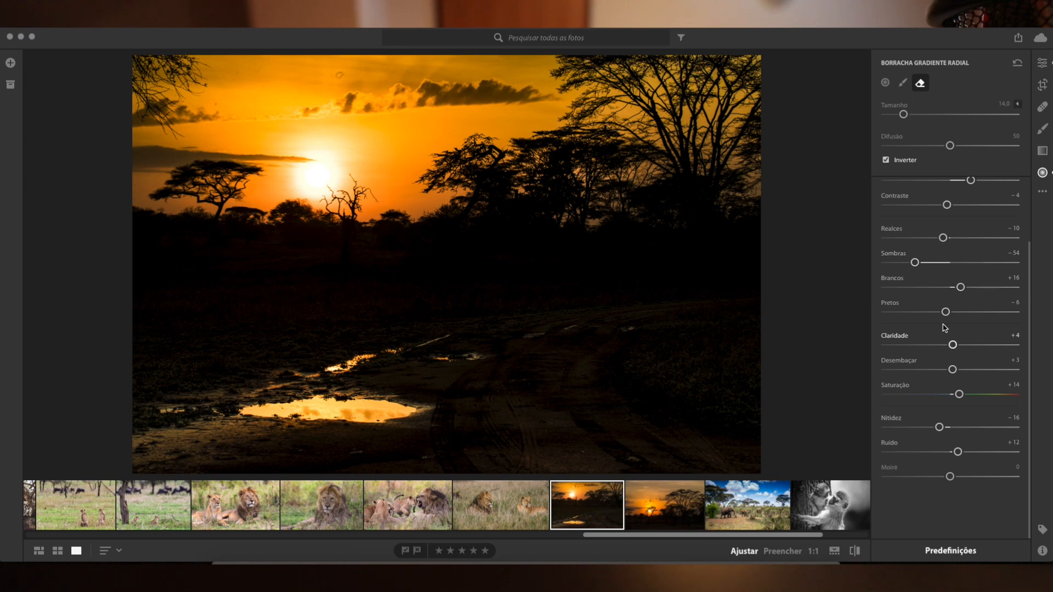
left_click(819, 516)
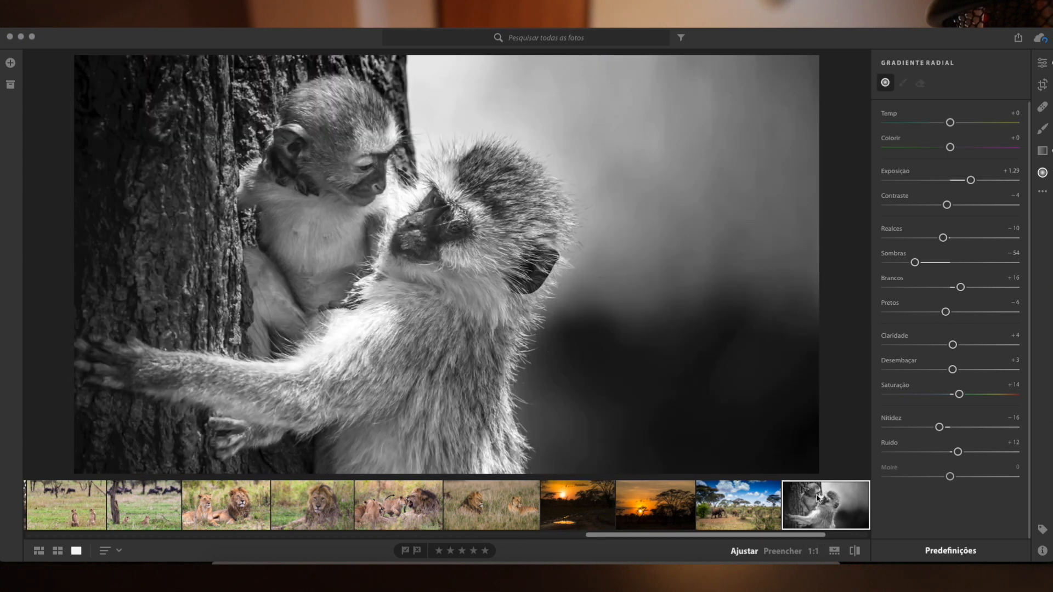
Review the commands available for the monkey photo, plus the application's View and Edit commands, without running any.
right_click(817, 498)
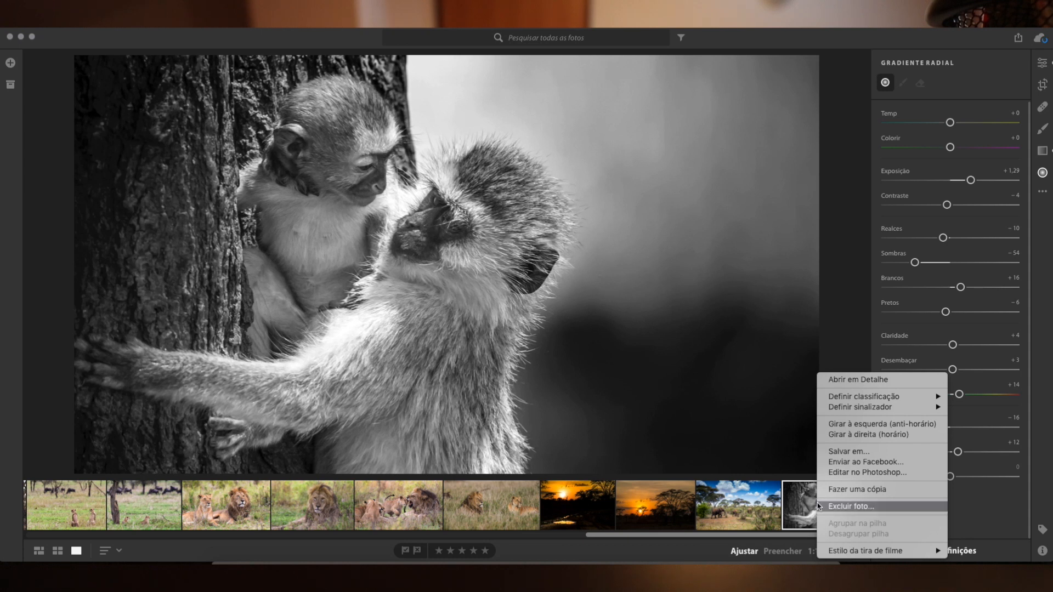
left_click(811, 497)
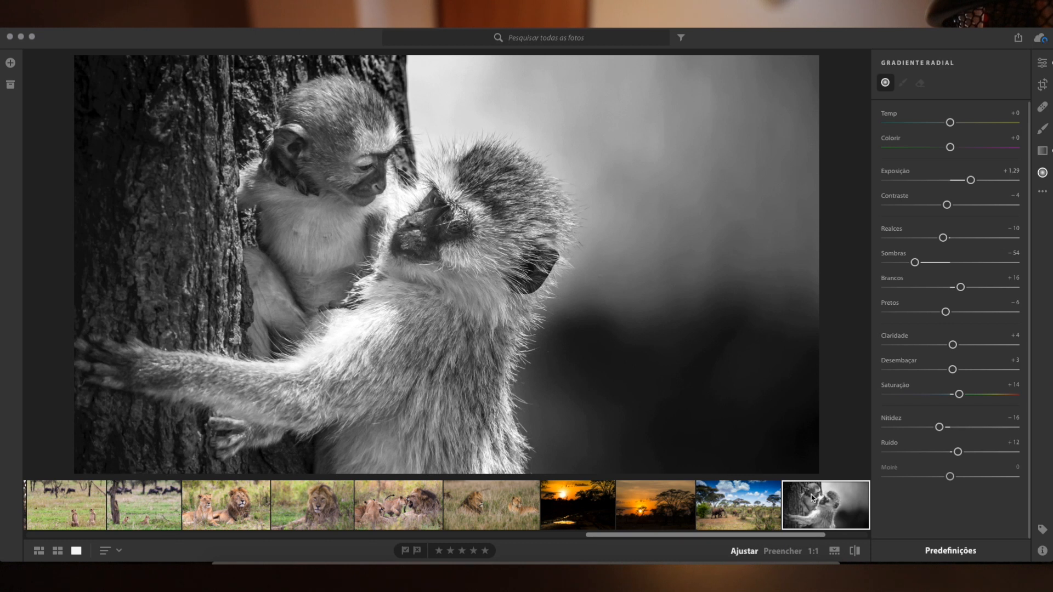
right_click(812, 497)
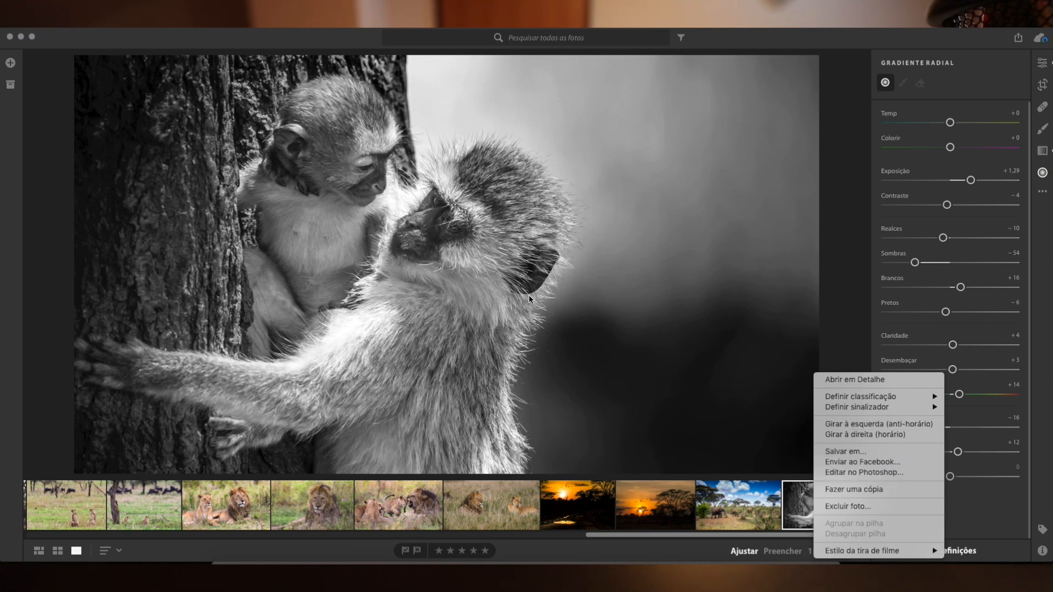
left_click(206, 32)
left_click(167, 23)
mouse_move(217, 23)
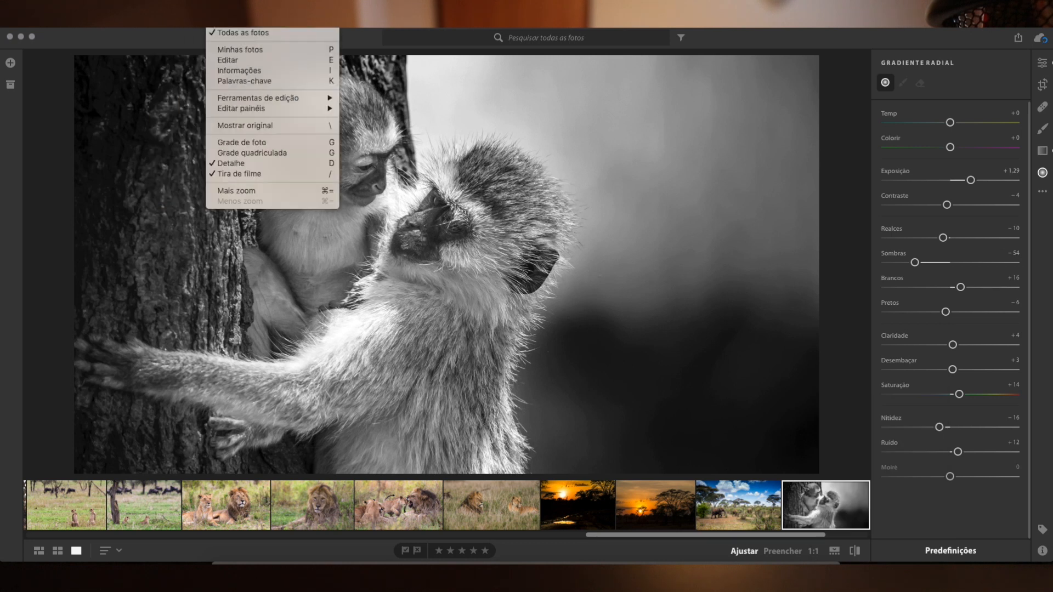
mouse_move(163, 26)
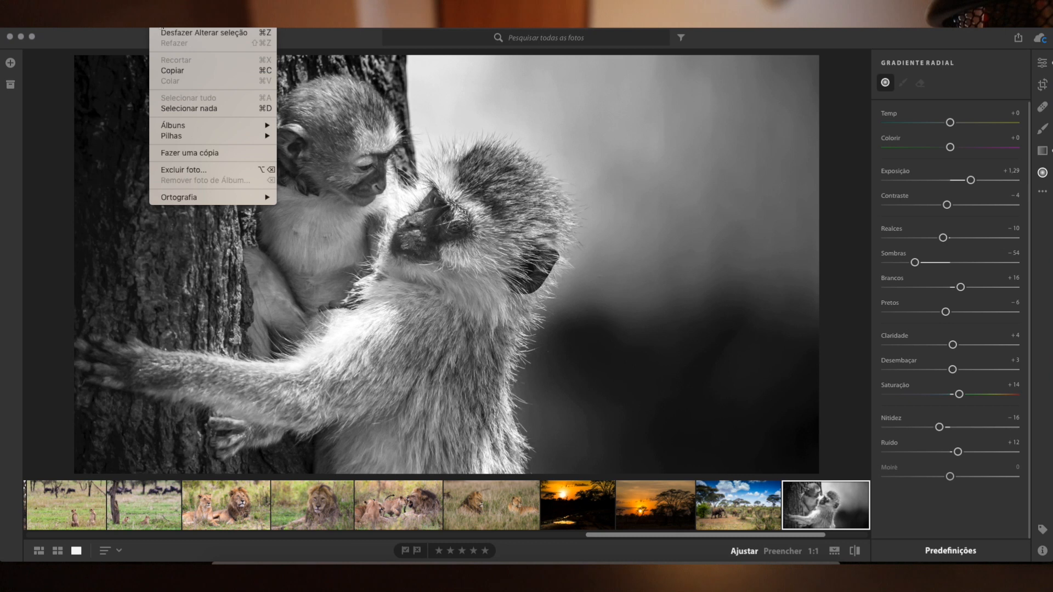
left_click(236, 188)
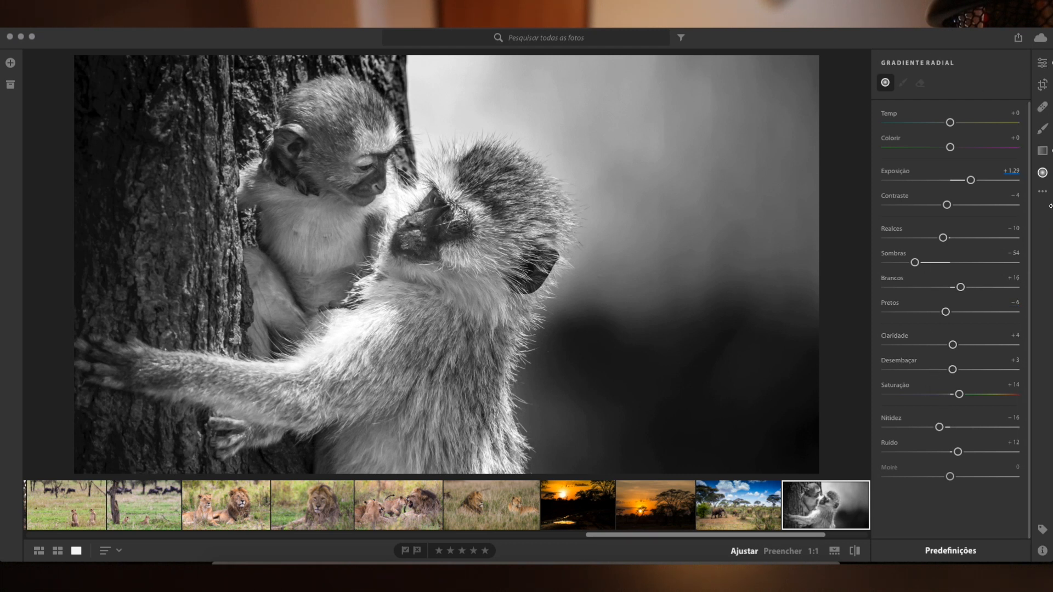
Review the settings of the healing brush, the adjustment brush and the linear gradient for the monkey photo.
left_click(1046, 108)
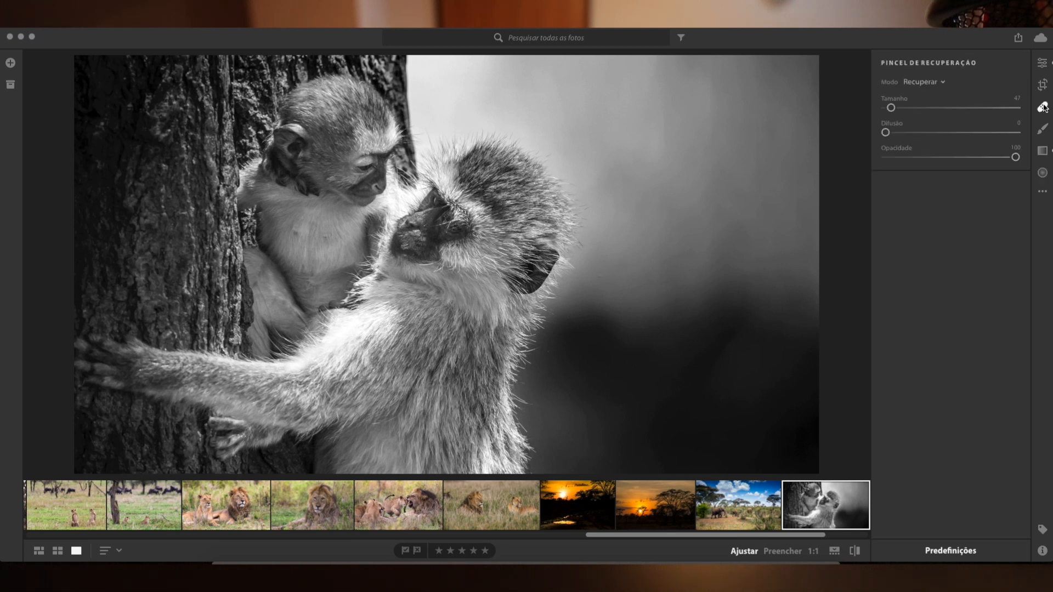
left_click(1046, 129)
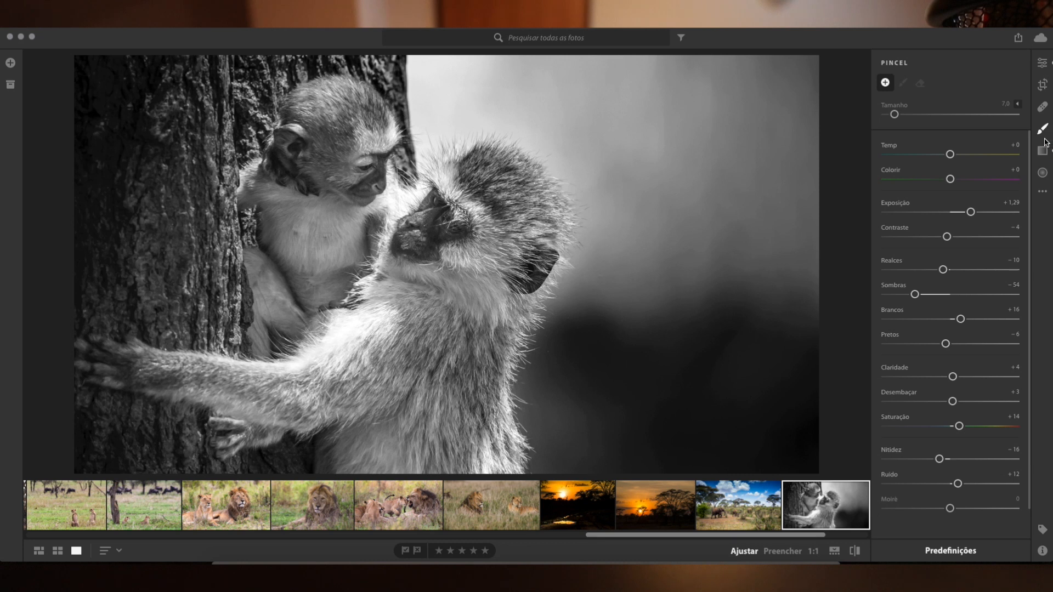
scroll(959, 313, "down", 1)
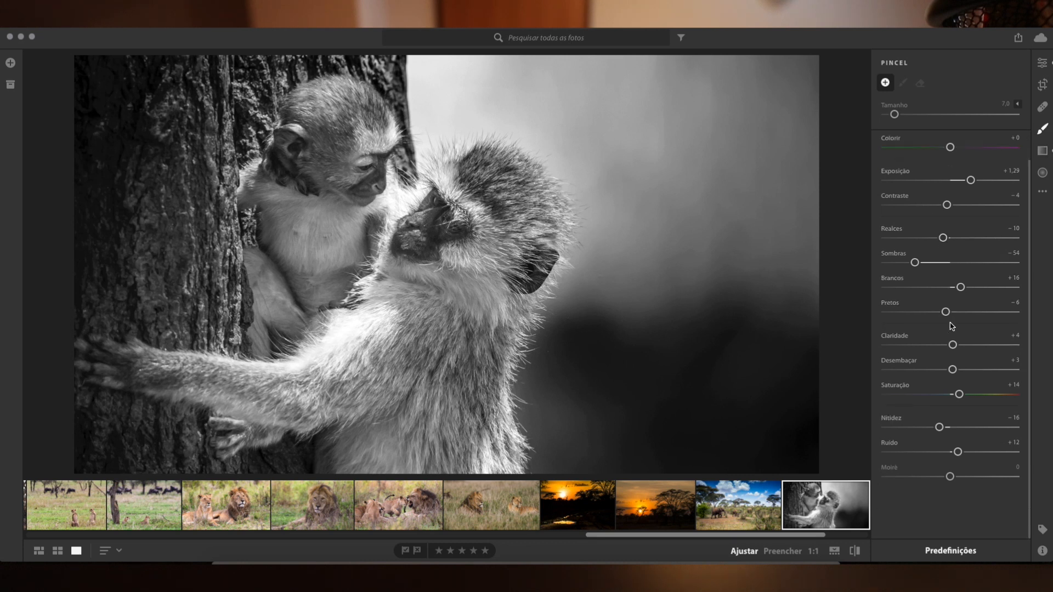
left_click(1043, 151)
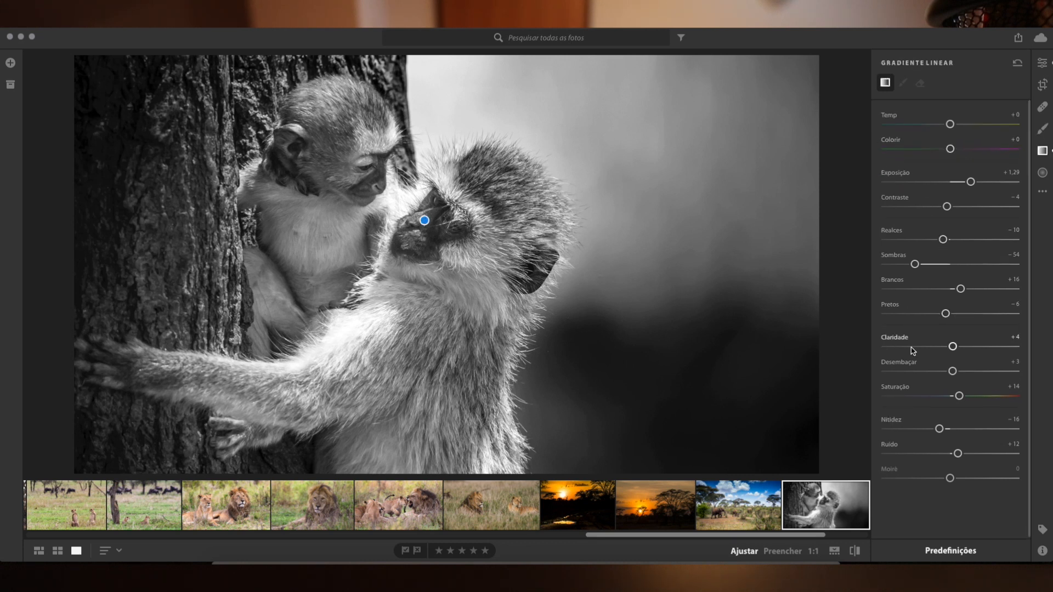
Return to the global adjustments and try different sharpening (Nitidez) amounts on the monkey photo, ending on a higher amount.
left_click(1042, 63)
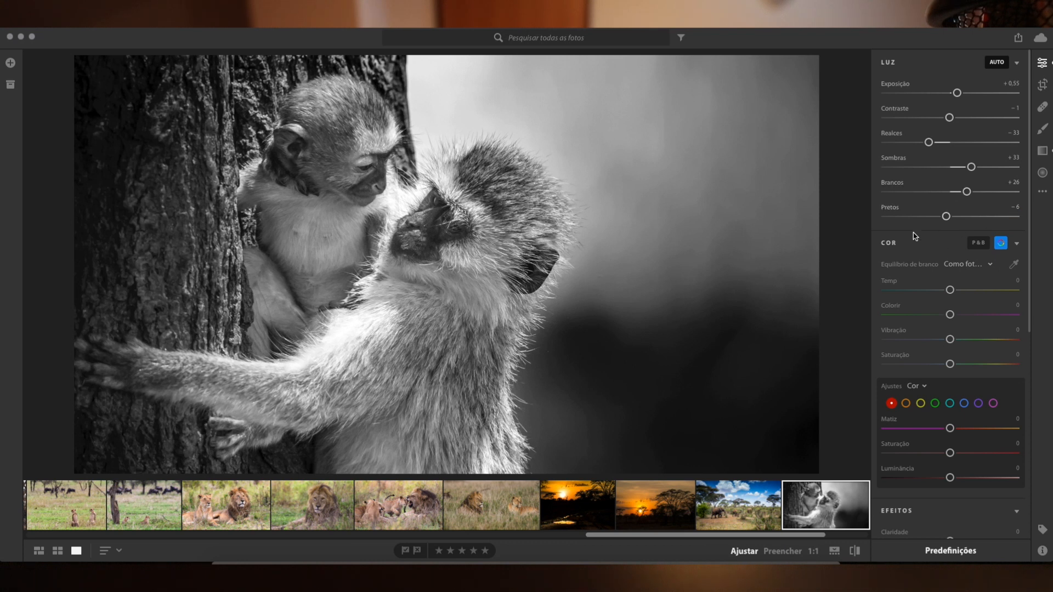
scroll(974, 247, "down", 10)
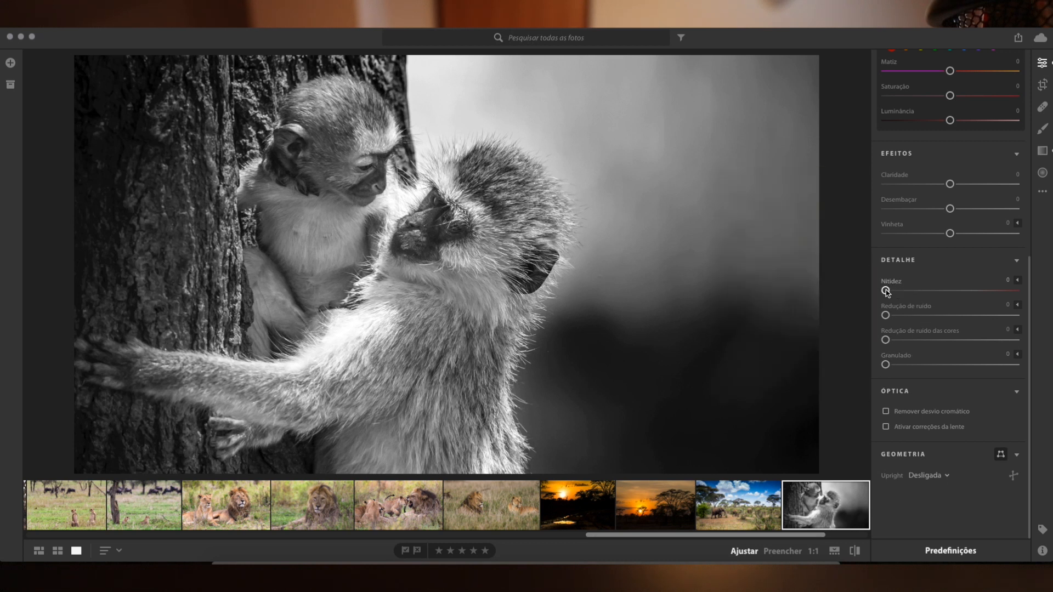
left_click_drag(887, 294, 903, 291)
left_click_drag(904, 291, 872, 290)
left_click_drag(888, 292, 940, 293)
Collapse the Detalhe section, collapse and re-expand Efeitos, and check the adjustment brush settings.
left_click(1017, 262)
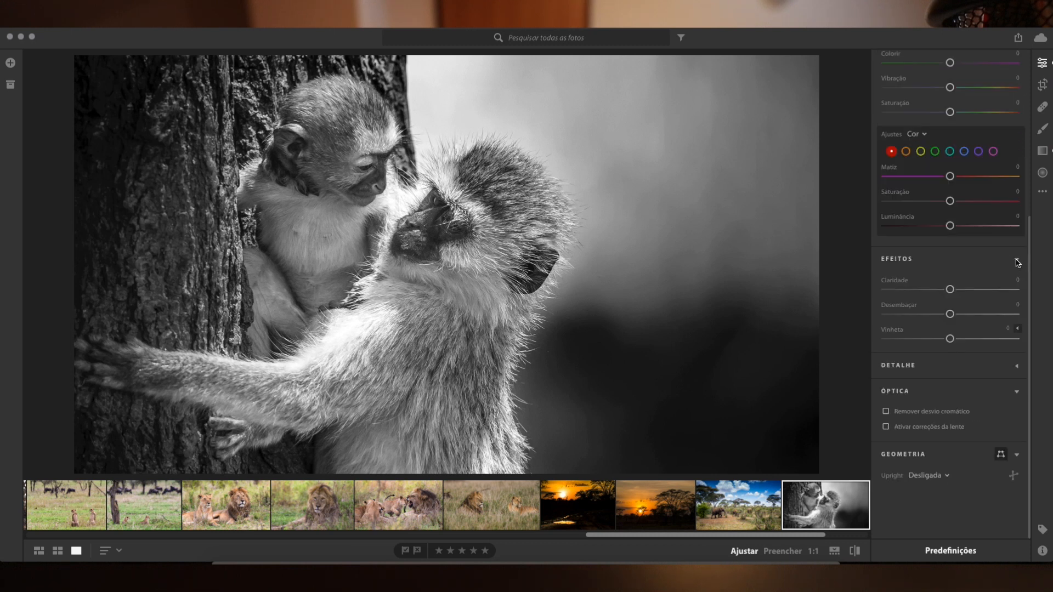
left_click(1018, 260)
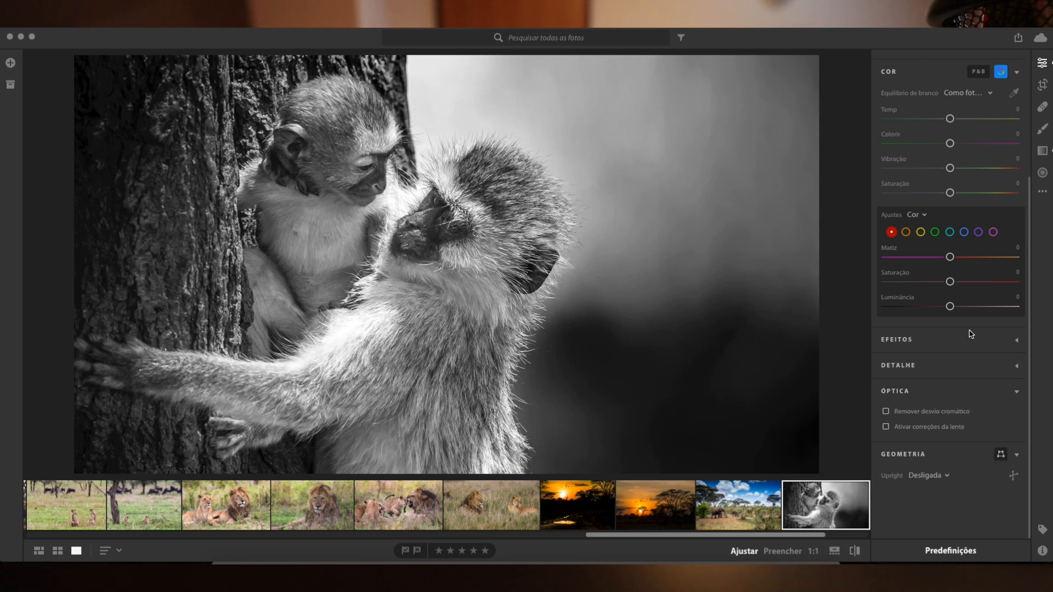
left_click(1018, 341)
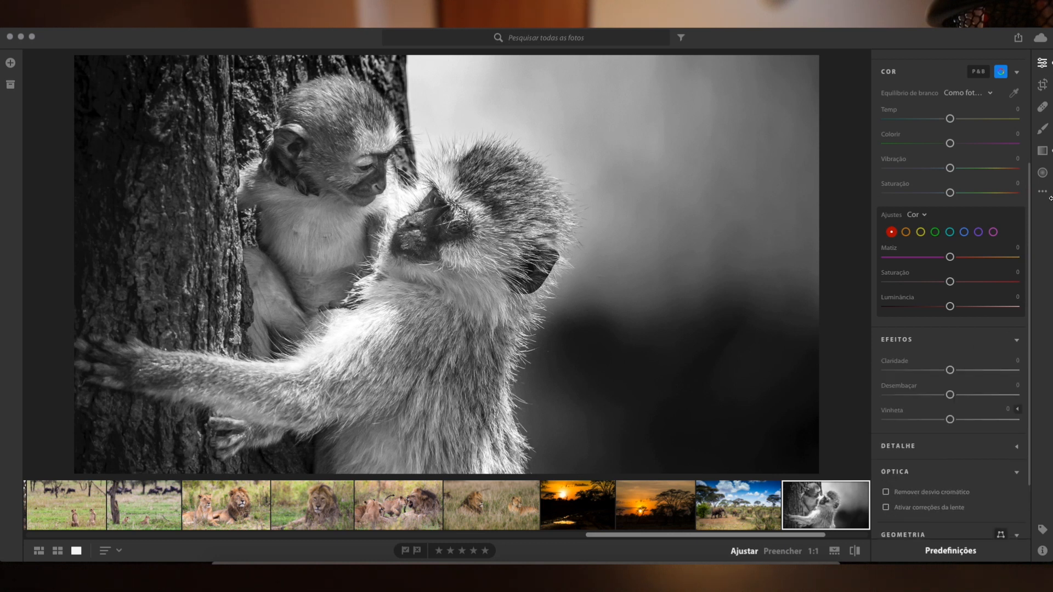
left_click(1042, 130)
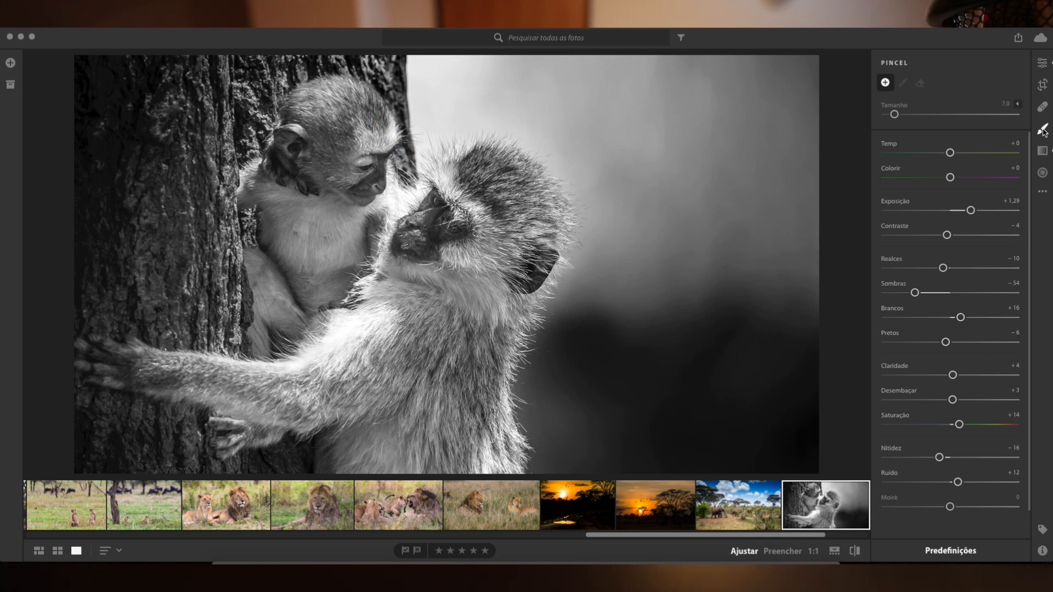
Return to the global adjustments and set the monkey photo's Claridade to +4.
left_click(1042, 63)
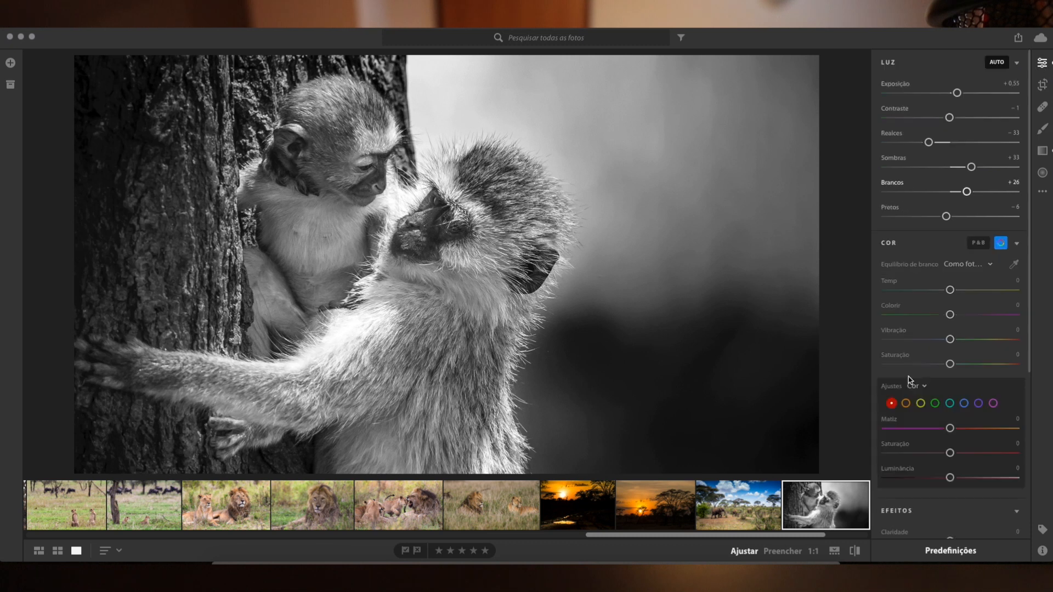
scroll(948, 362, "down", 5)
key("alt")
key("alt")
mouse_move(950, 288)
left_mouse_down()
mouse_move(940, 290)
mouse_move(984, 289)
mouse_move(954, 293)
left_mouse_up()
key("alt")
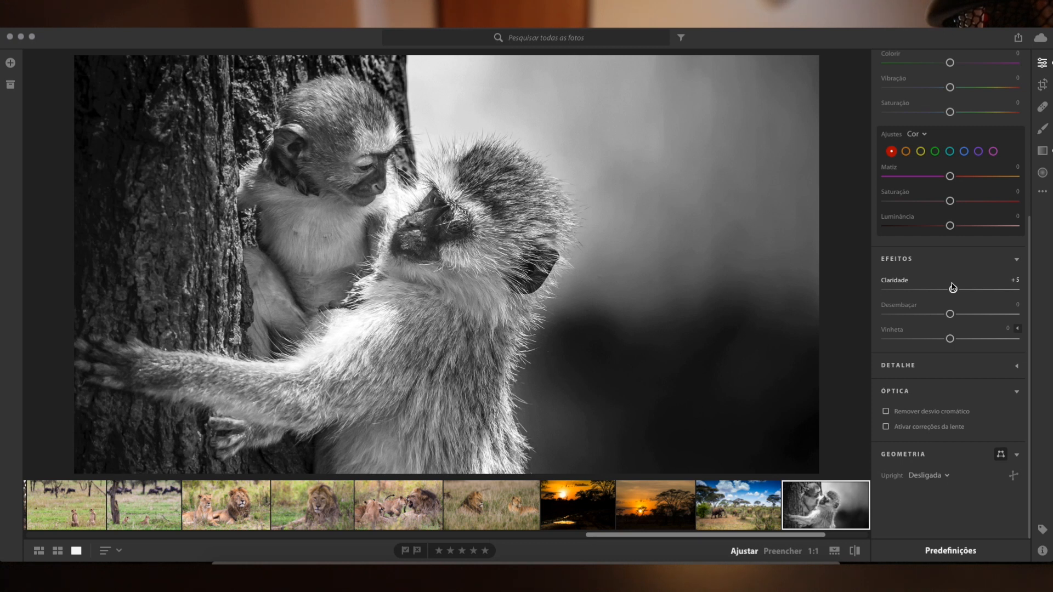
left_click_drag(953, 287, 952, 287)
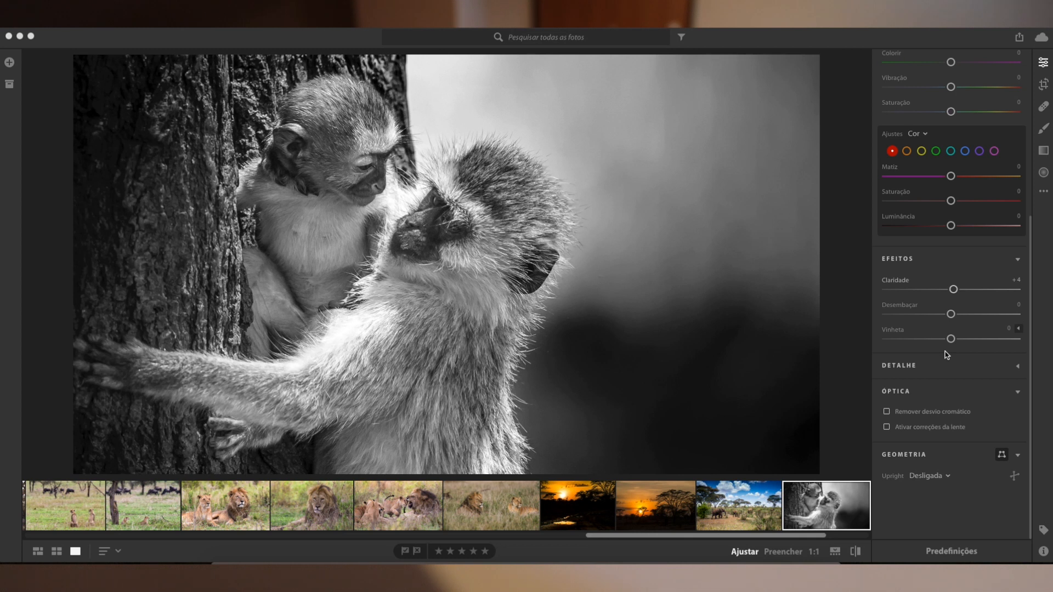
Open the photo of the seated leopard looking sideways and review its light, color and effects adjustments.
scroll(629, 503, "left", 10)
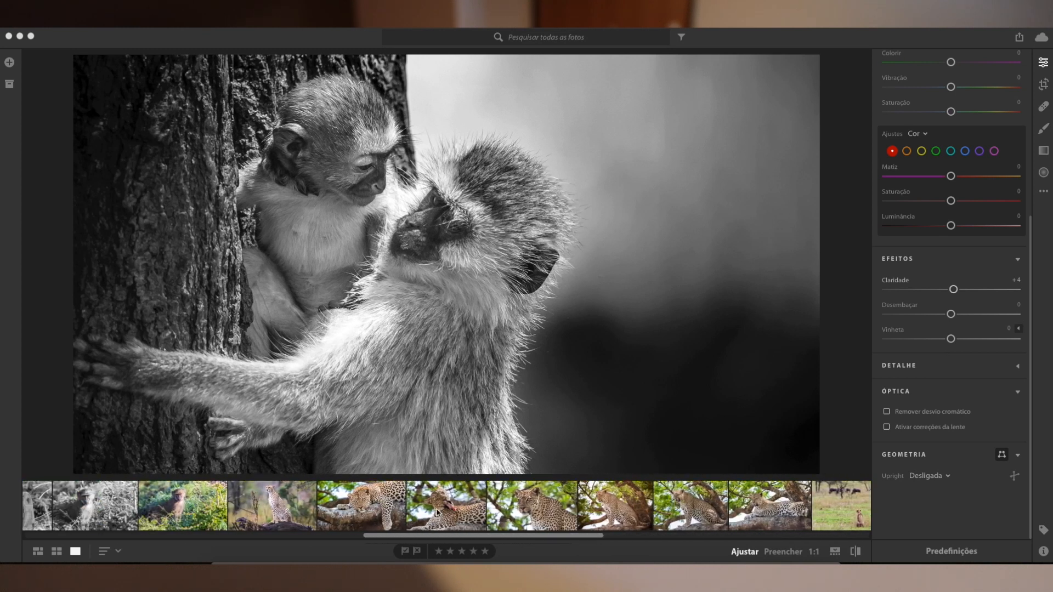
left_click(517, 507)
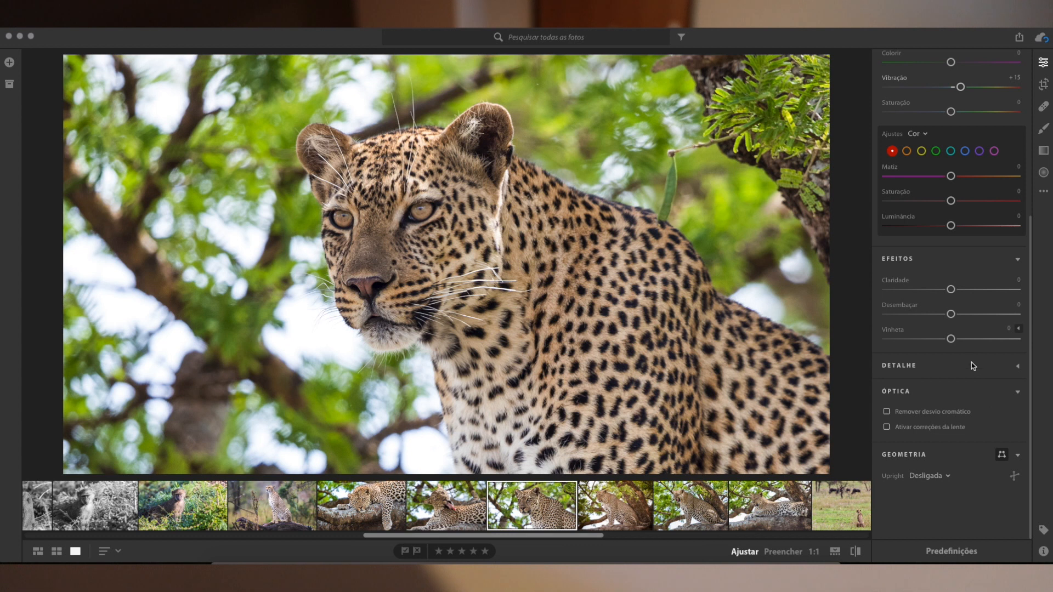
scroll(976, 430, "up", 5)
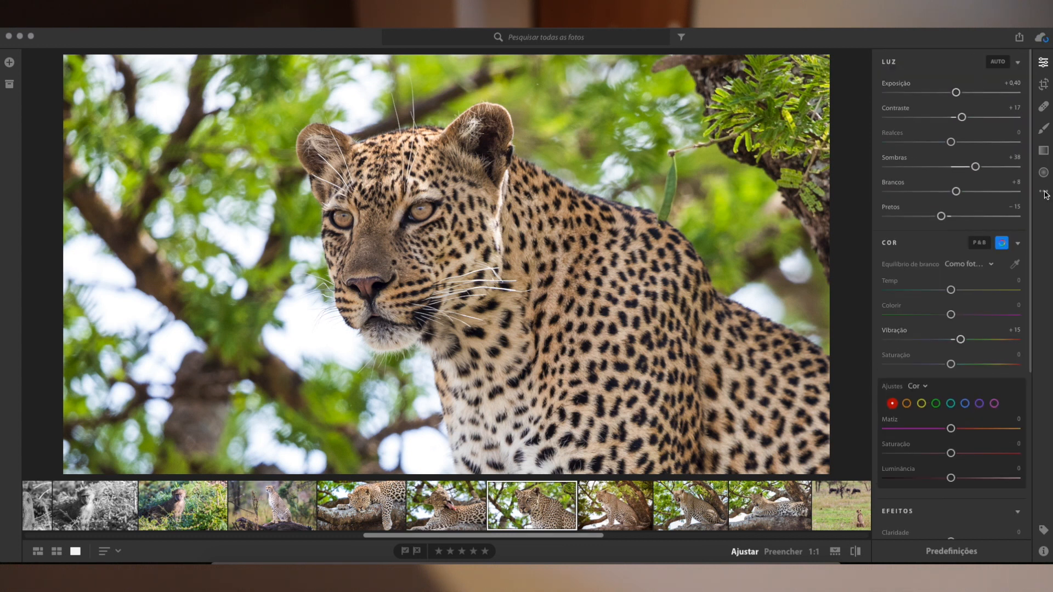
scroll(985, 492, "down", 5)
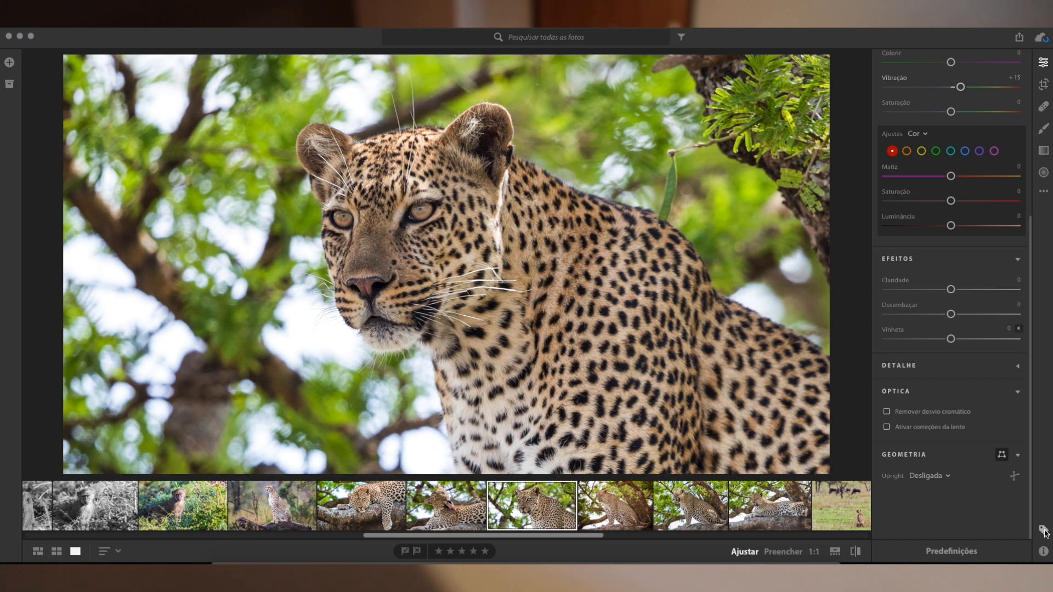
View the leopard photo's metadata and sync status, close them, and review its global adjustments again.
left_click(1043, 553)
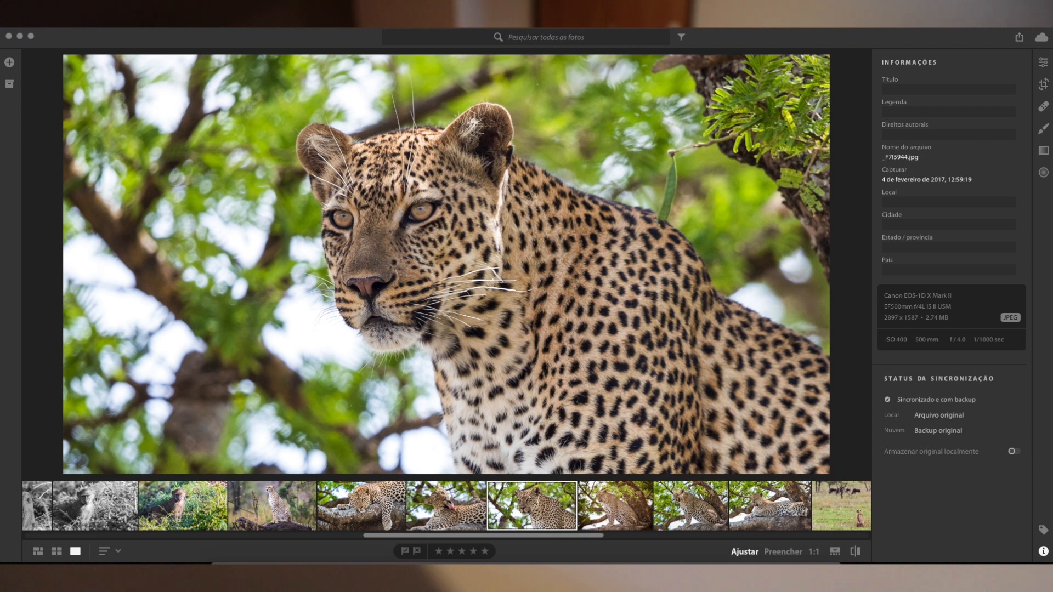
left_click(1044, 552)
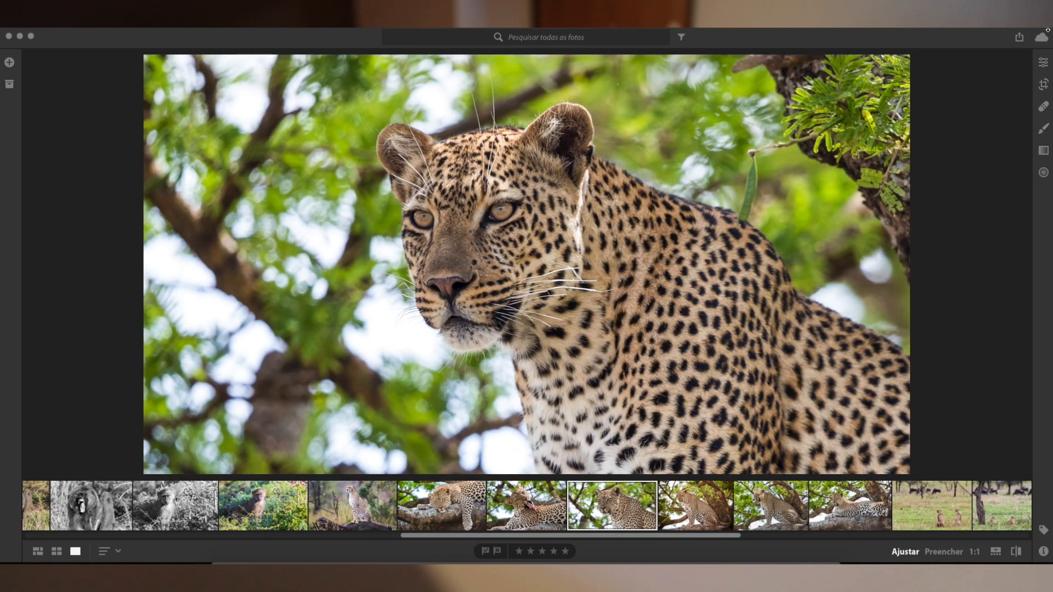
left_click(1043, 62)
scroll(959, 192, "down", 1)
scroll(958, 192, "down", 5)
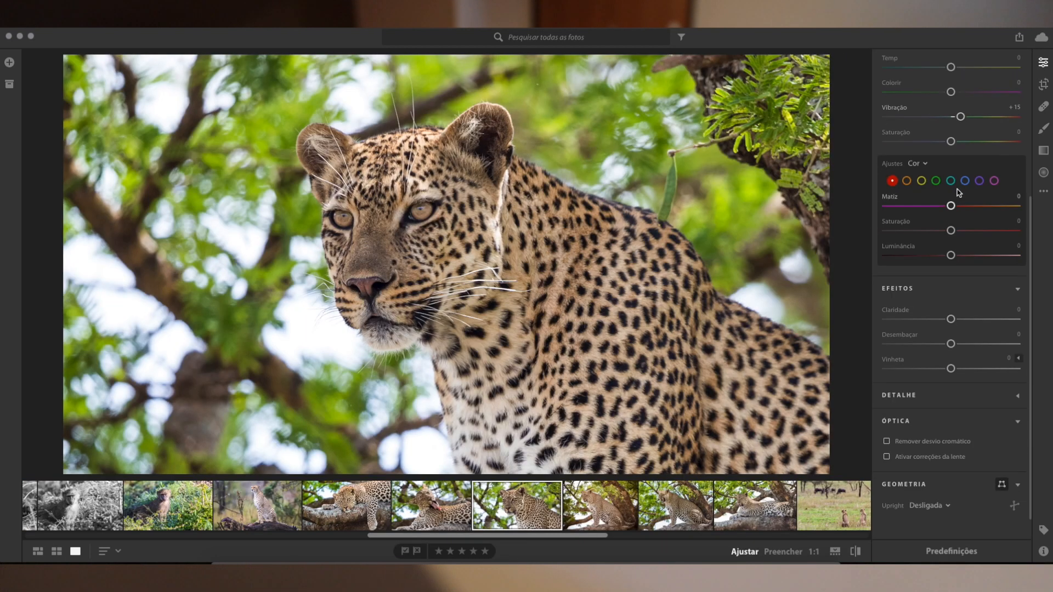
scroll(965, 297, "up", 2)
scroll(965, 297, "up", 3)
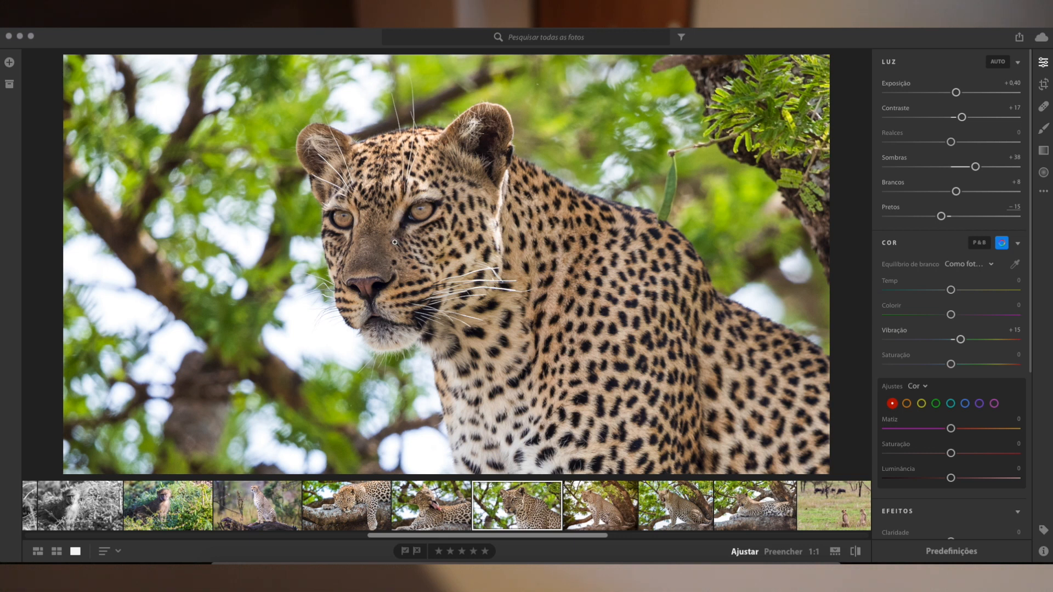
Browse back through the preceding photos and open the black-and-white photo of the baboon with its mouth open.
key("Left")
key("Left")
key("Left")
key("Left")
key("Left")
key("Left")
key("Left")
key("Left")
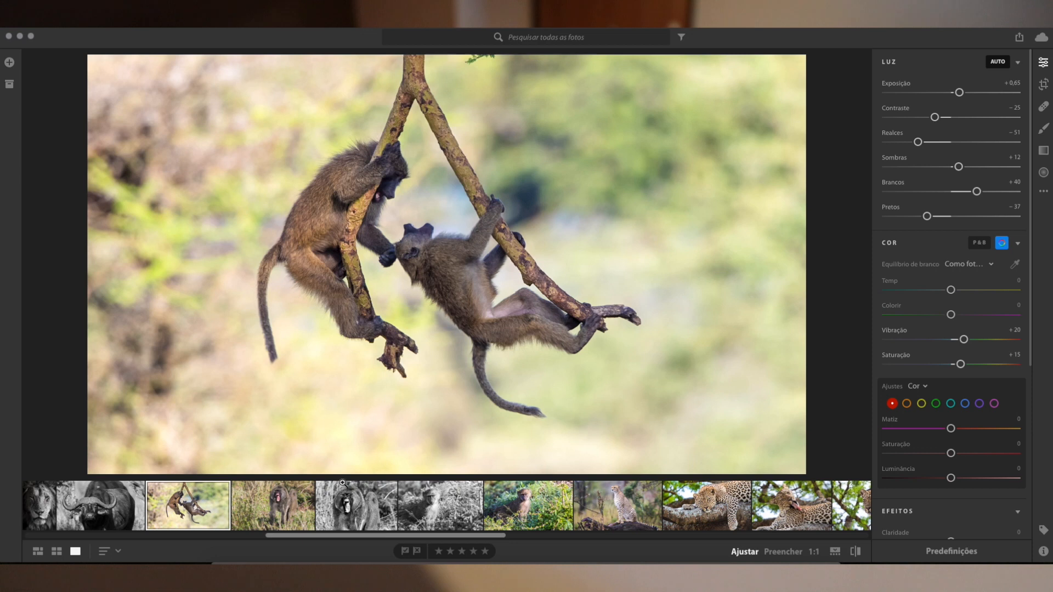
left_click(342, 485)
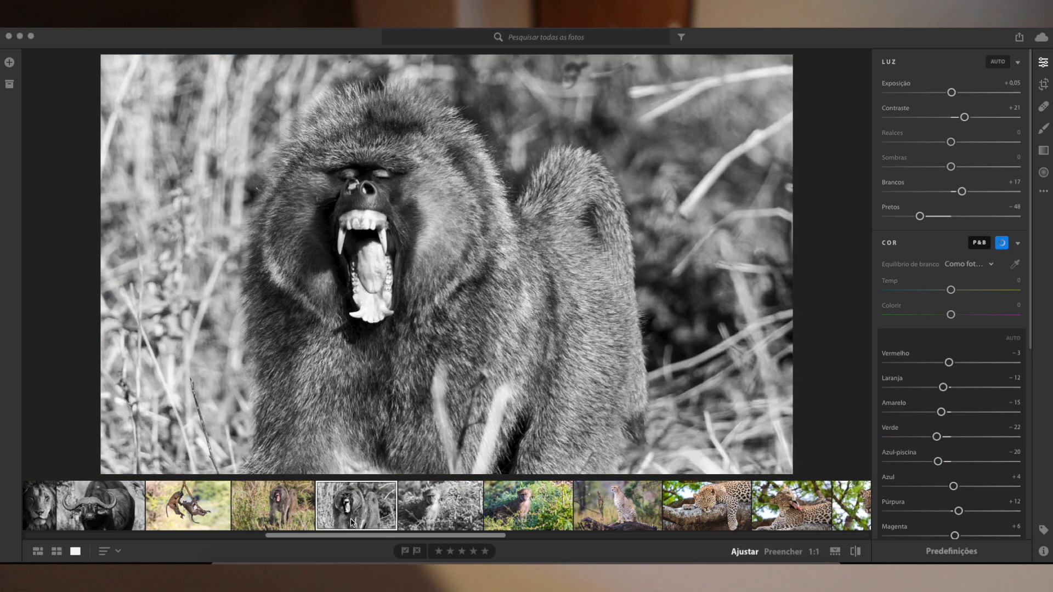
Show the Minhas fotos library and albums, view the black-and-white lion portrait, and select the buffalo photo.
left_click(10, 84)
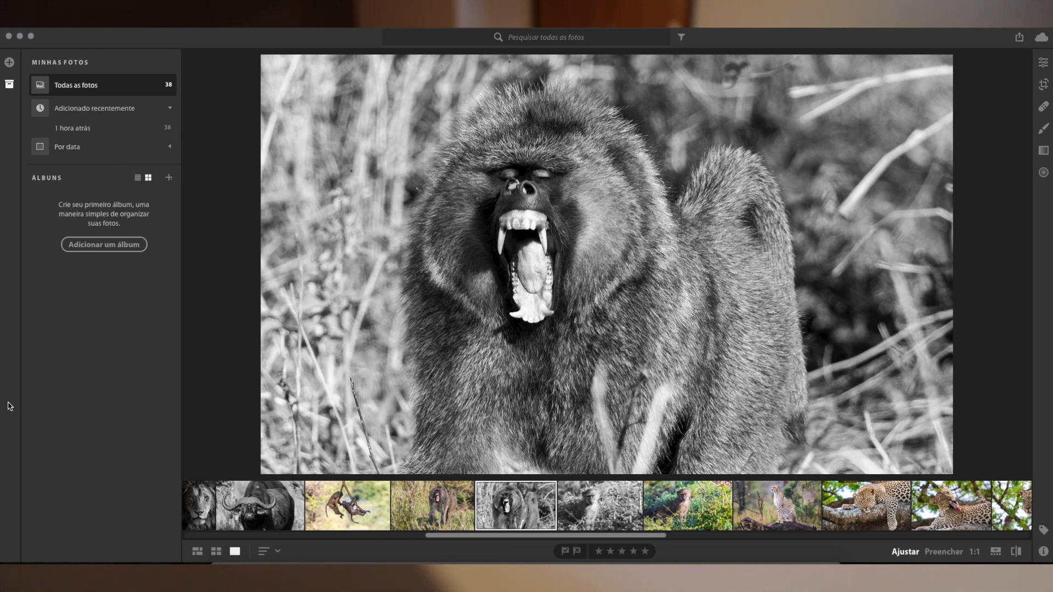
left_click(186, 504)
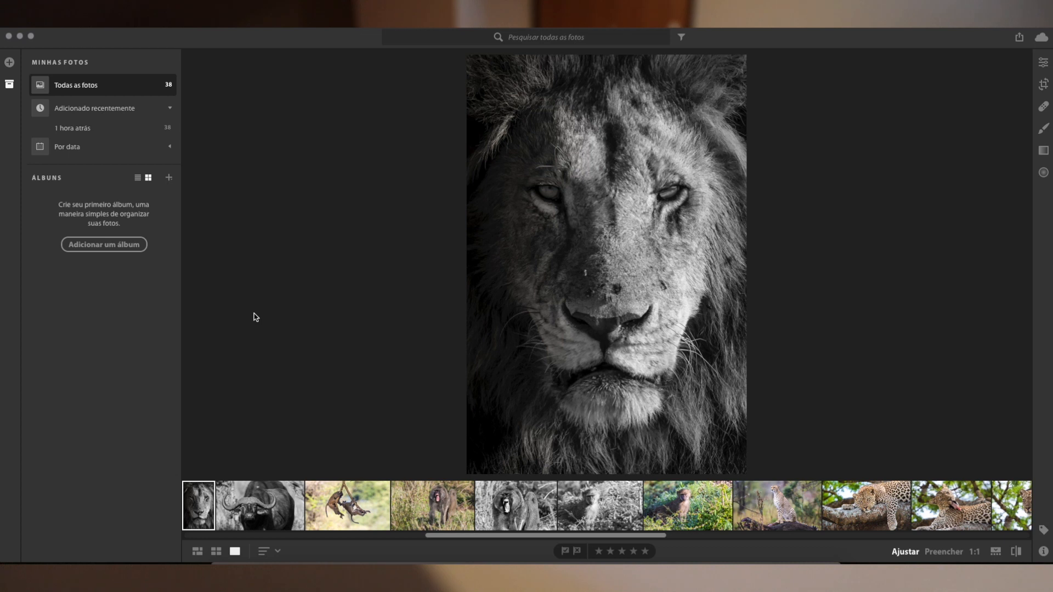
left_click(272, 513)
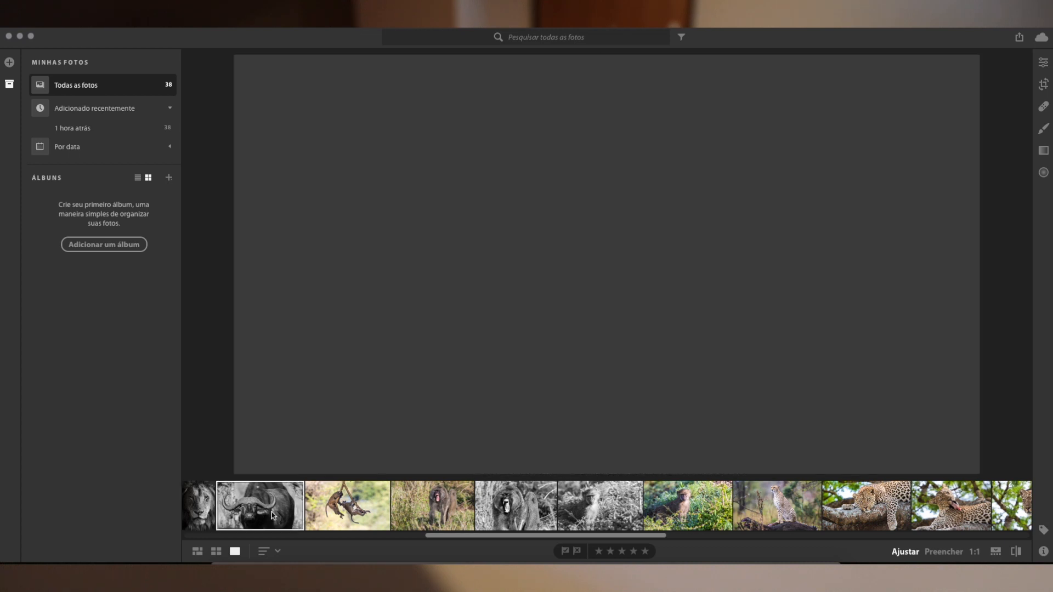